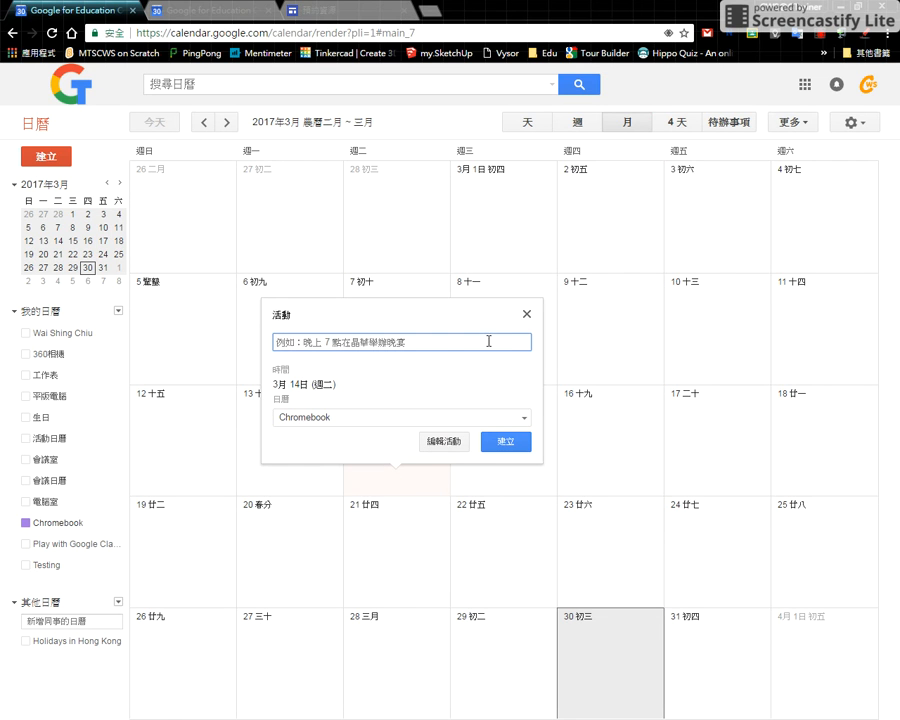
- Check the new-event form for the appointment-slot option (預約時段) in week view and in day view, without saving anything
{"action": "left_click", "coordinate": [527, 314]}
{"action": "left_click", "coordinate": [580, 124]}
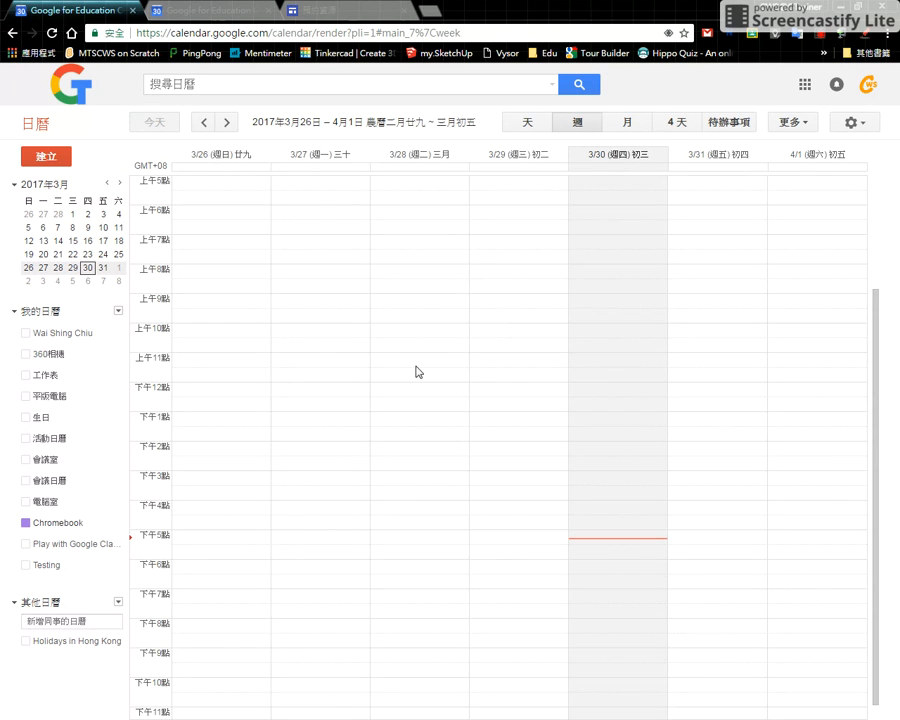
{"action": "left_click", "coordinate": [366, 362]}
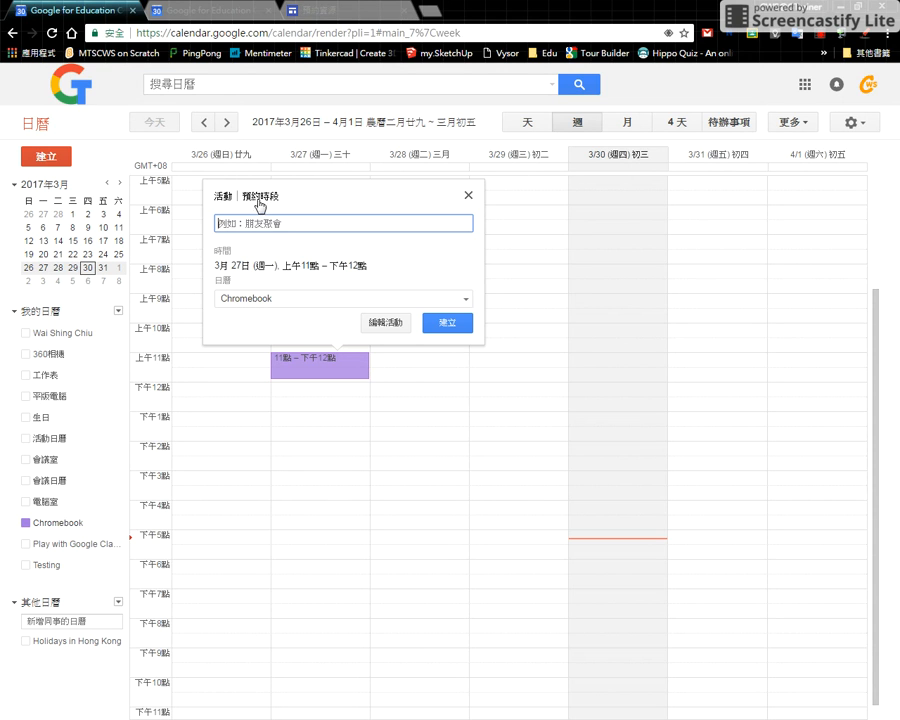
{"action": "left_click", "coordinate": [520, 127]}
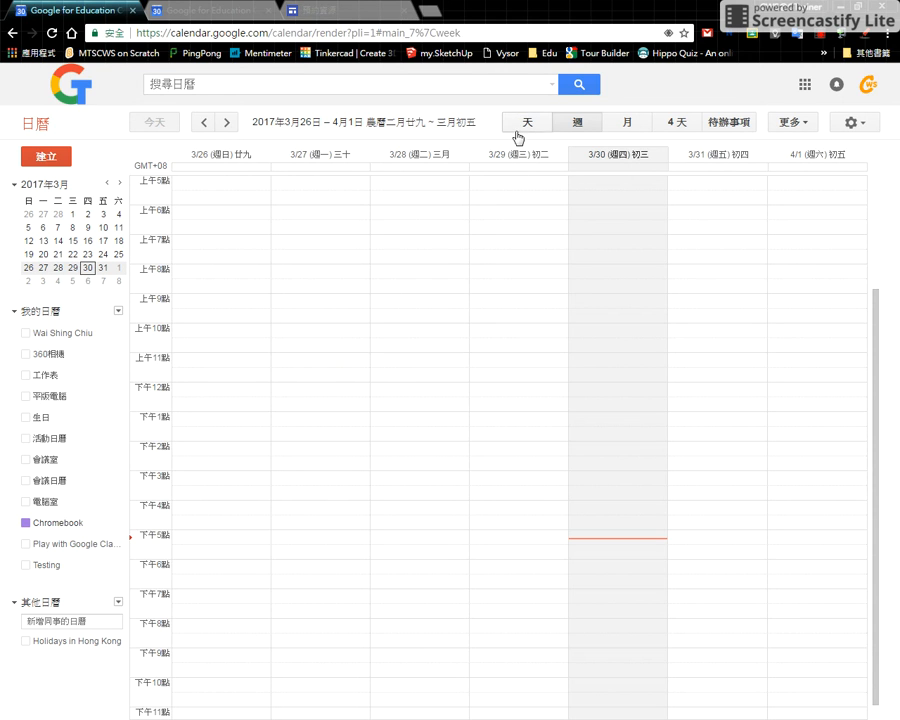
{"action": "left_click", "coordinate": [519, 127]}
{"action": "left_click", "coordinate": [311, 343]}
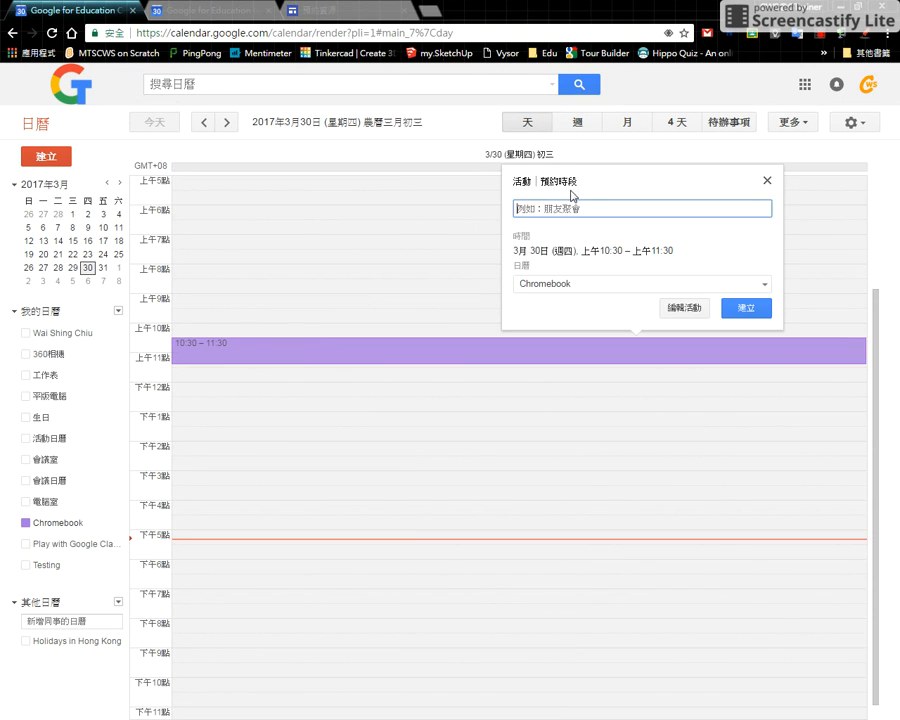
{"action": "left_click", "coordinate": [766, 182]}
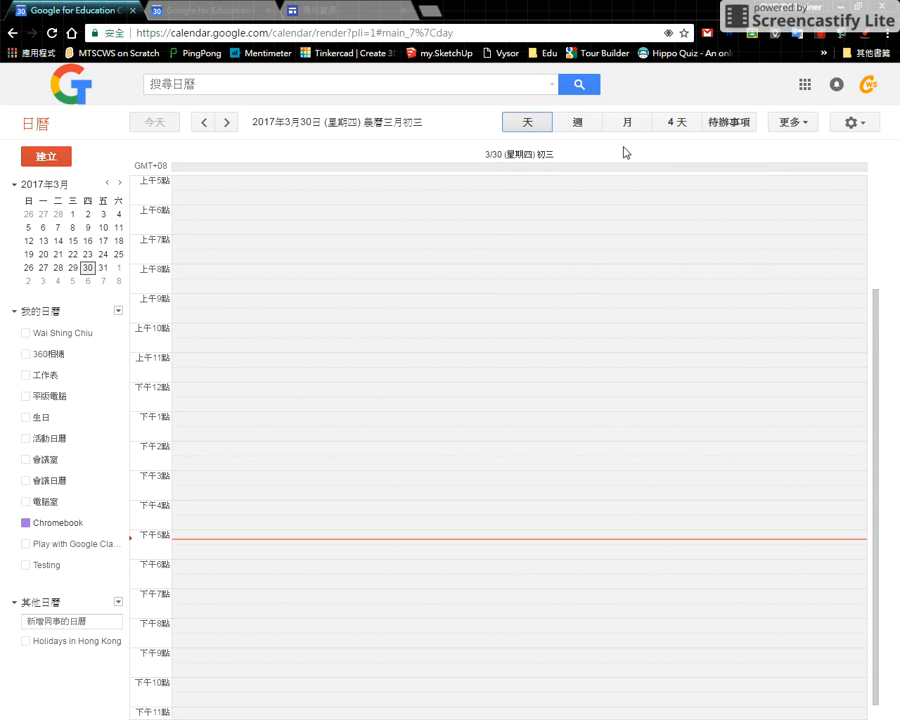
- In week view, start an appointment slot (預約時段) on Monday 3/27 from 8:30 to 9:30 am in the Chromebook calendar
{"action": "left_click", "coordinate": [579, 126]}
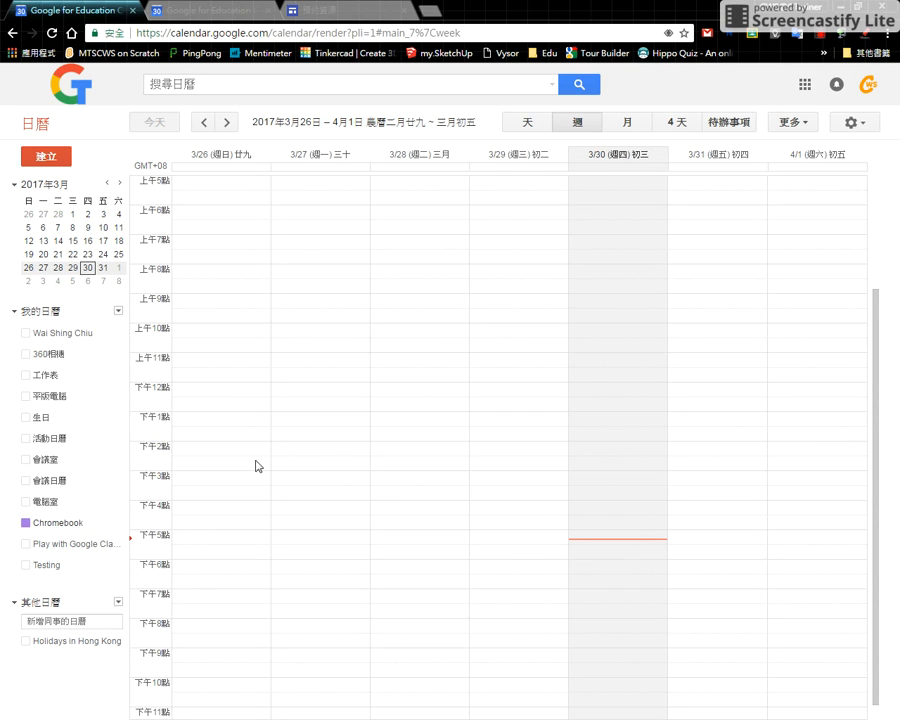
{"action": "left_click", "coordinate": [311, 292]}
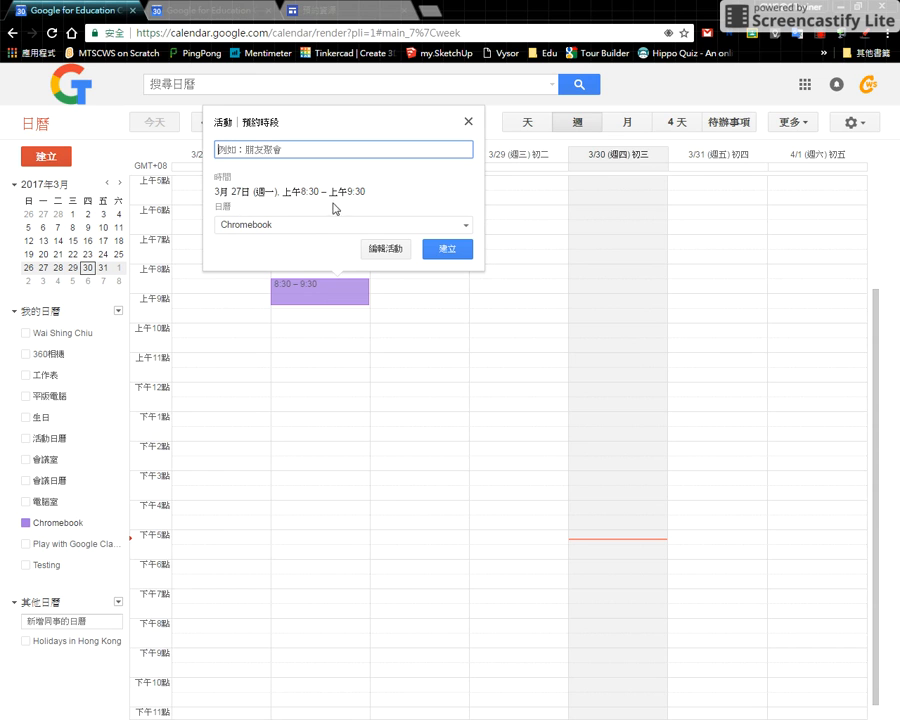
{"action": "double_click", "coordinate": [265, 127]}
{"action": "left_click", "coordinate": [265, 127]}
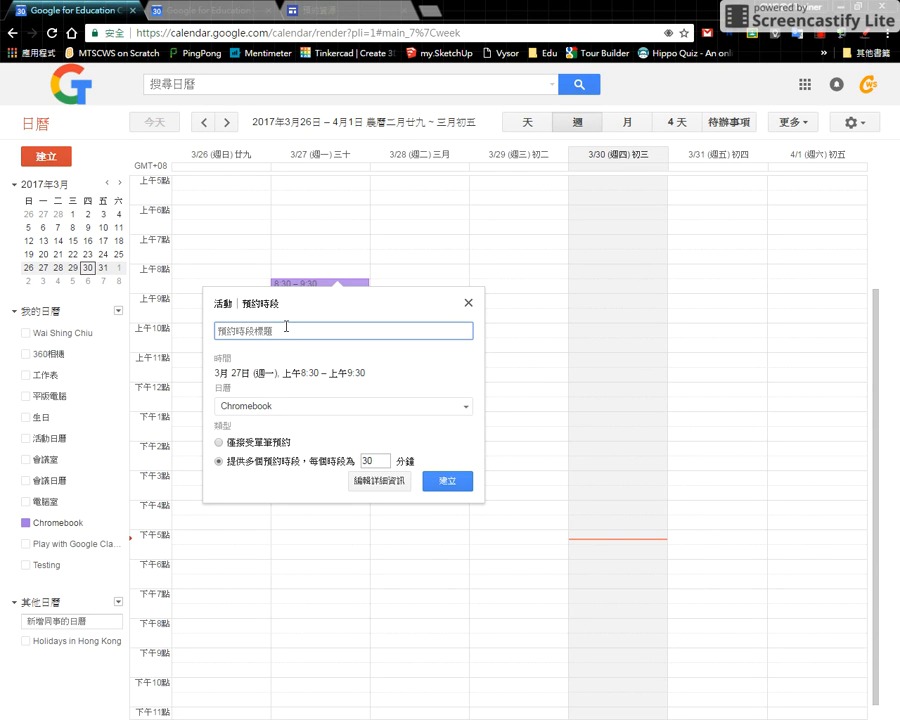
- Title the appointment slot 我要預約
{"action": "type", "text": "hqi"}
{"action": "key", "text": "space"}
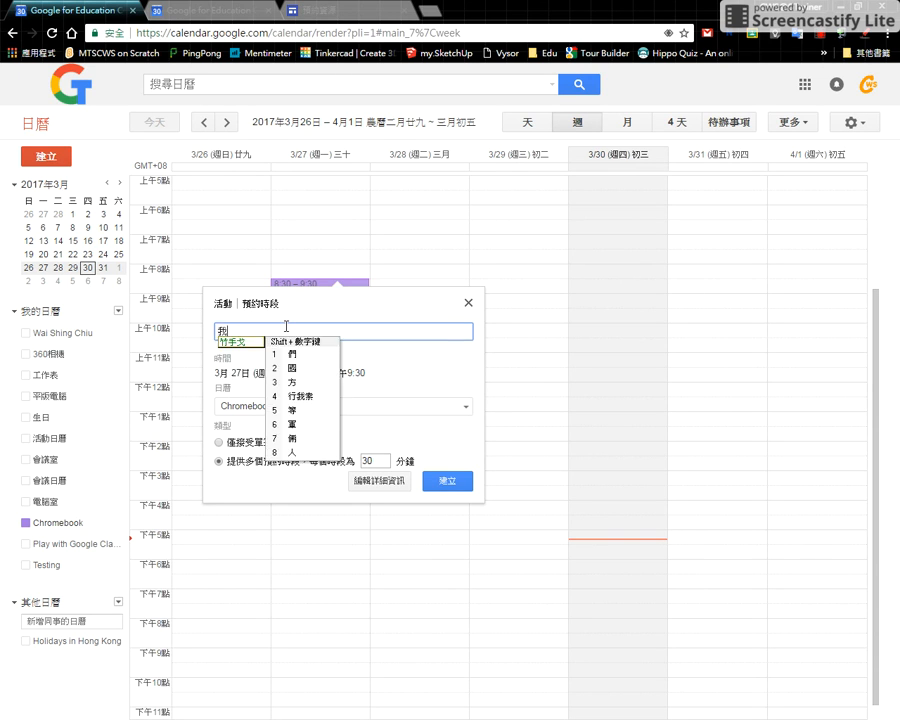
{"action": "type", "text": "mwv"}
{"action": "key", "text": "space"}
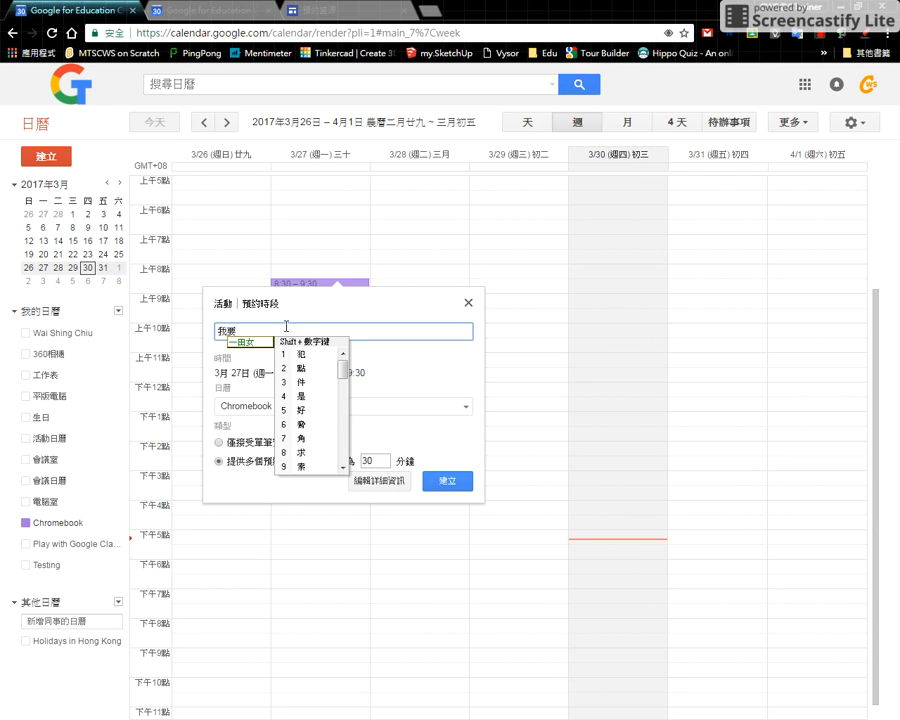
{"action": "type", "text": "nnmbc"}
{"action": "key", "text": "space"}
{"action": "type", "text": "o"}
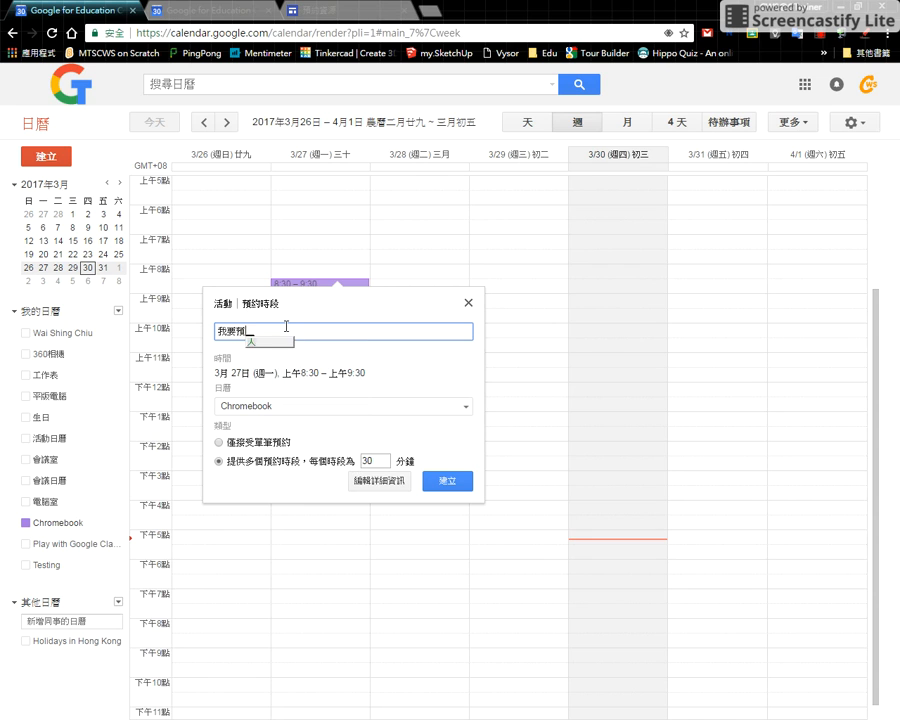
{"action": "type", "text": "fpi"}
{"action": "key", "text": "space"}
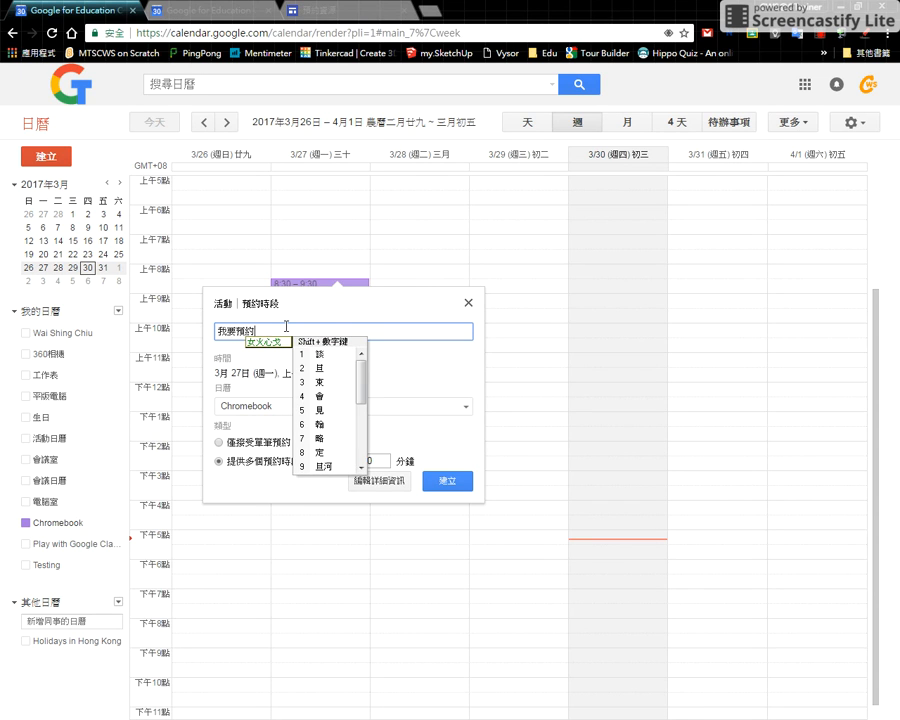
{"action": "left_click", "coordinate": [428, 376]}
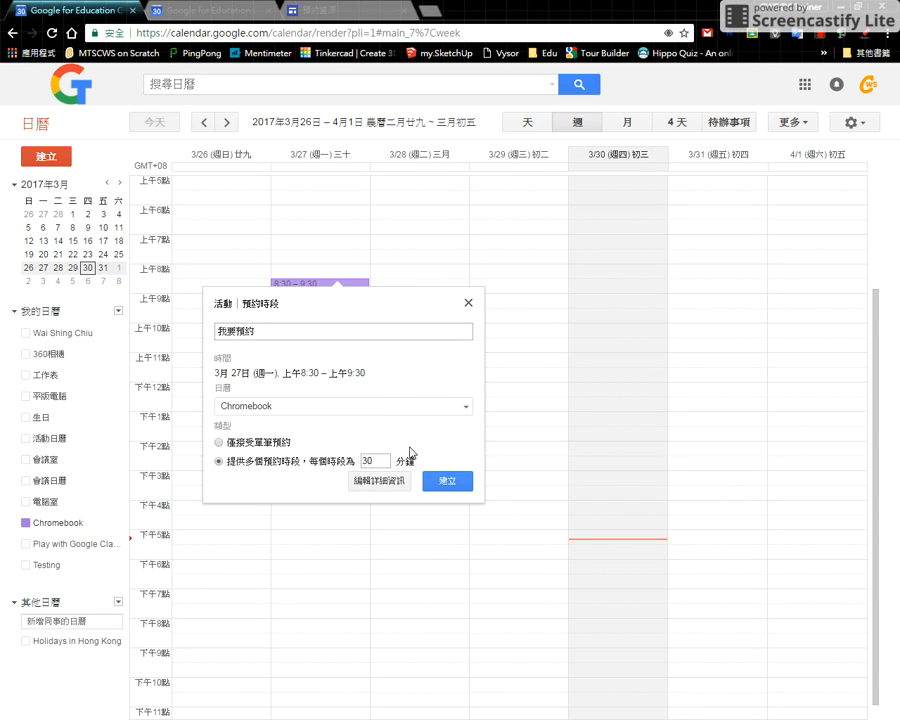
- Limit the slot to a single booking (僅接受單筆預約) and open the repeat options in its detailed settings
{"action": "left_click", "coordinate": [264, 451]}
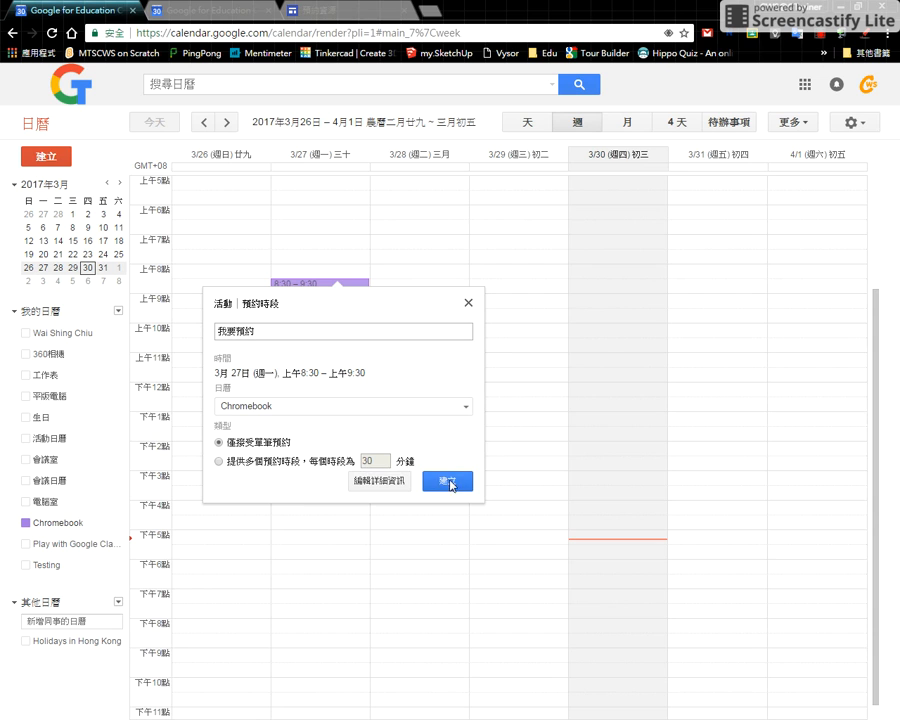
{"action": "left_click", "coordinate": [381, 484]}
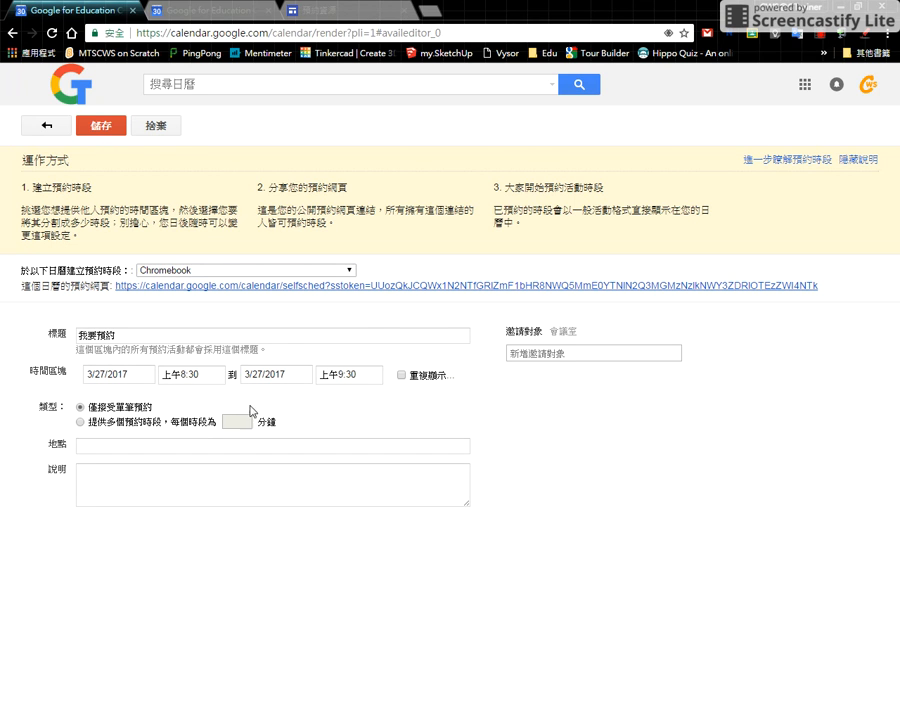
{"action": "left_click", "coordinate": [401, 376]}
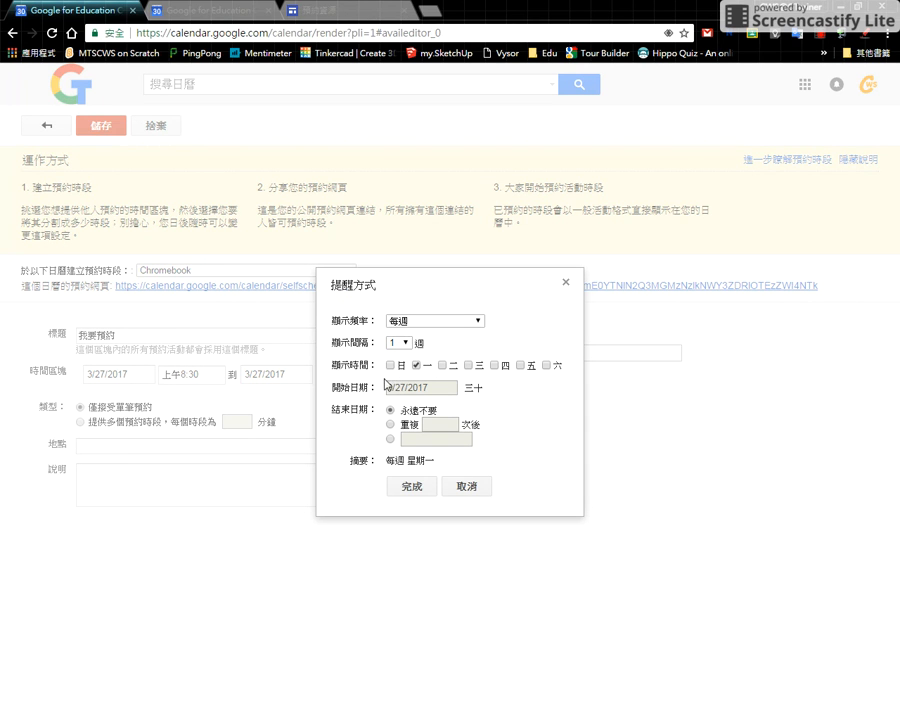
- Add Tuesday, Thursday and Friday to the slot's weekly repeat days
{"action": "left_click", "coordinate": [443, 366]}
{"action": "left_click", "coordinate": [495, 366]}
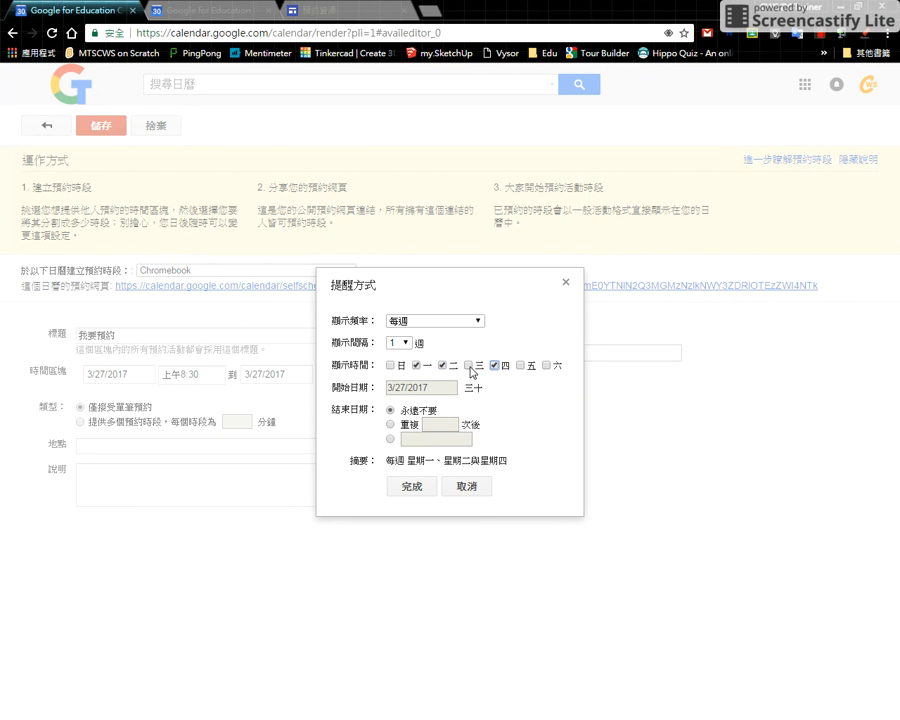
{"action": "left_click", "coordinate": [520, 366]}
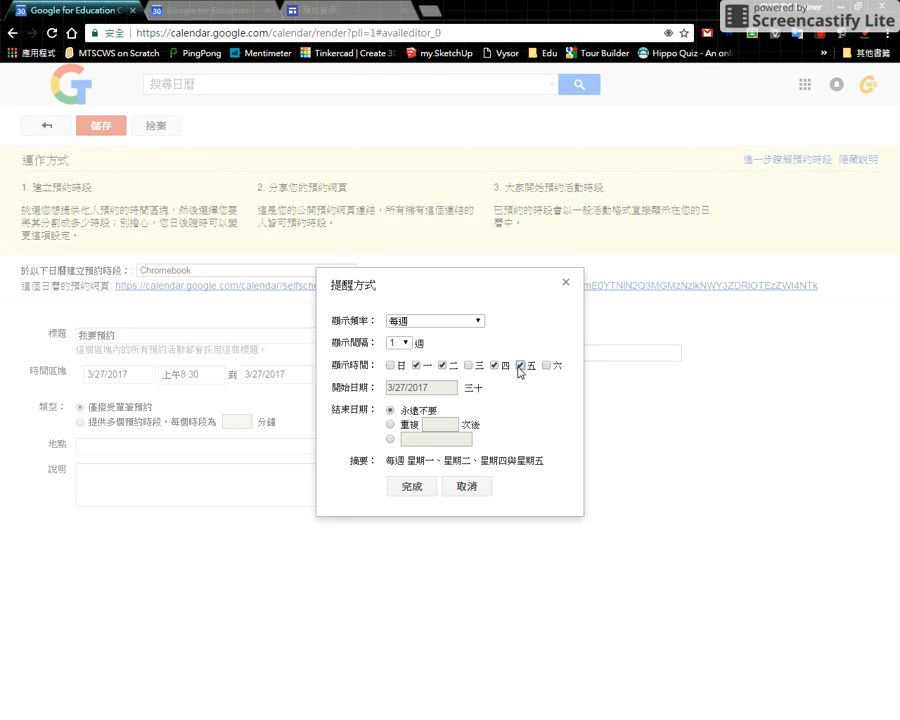
- Set the slot to repeat every weekday (每週 (週一至週五)) with no end date (永遠不要) and confirm the repeat settings
{"action": "left_click", "coordinate": [474, 320]}
{"action": "left_click", "coordinate": [455, 343]}
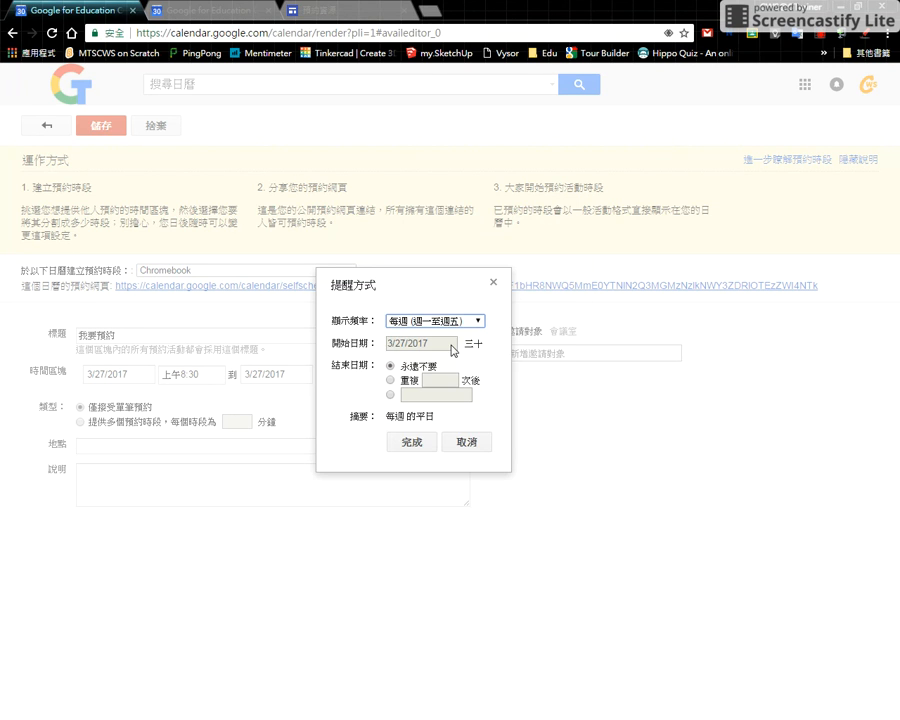
{"action": "left_click", "coordinate": [391, 381]}
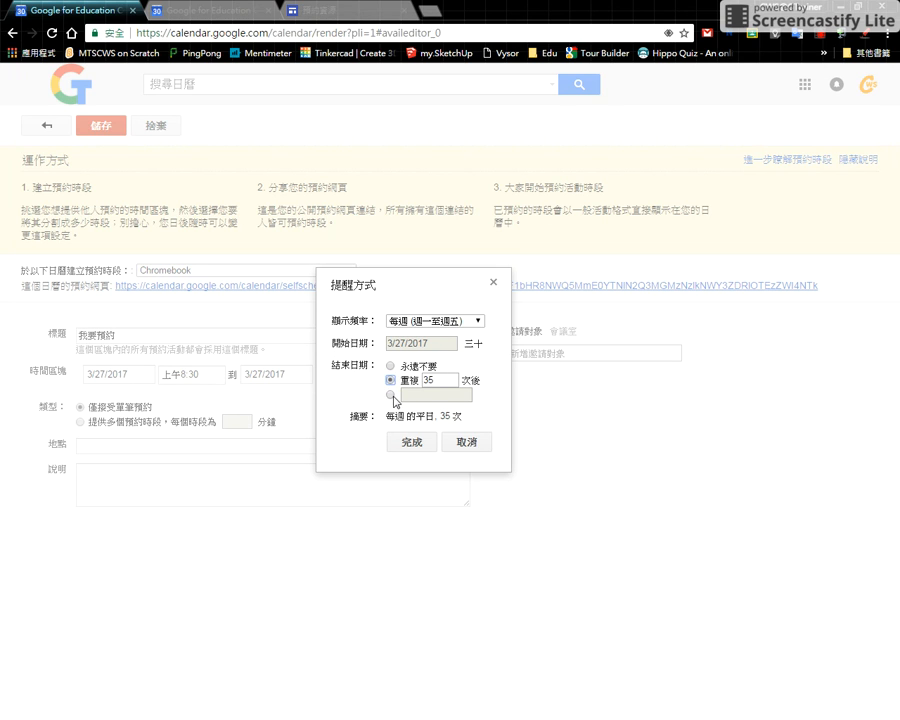
{"action": "left_click", "coordinate": [390, 395]}
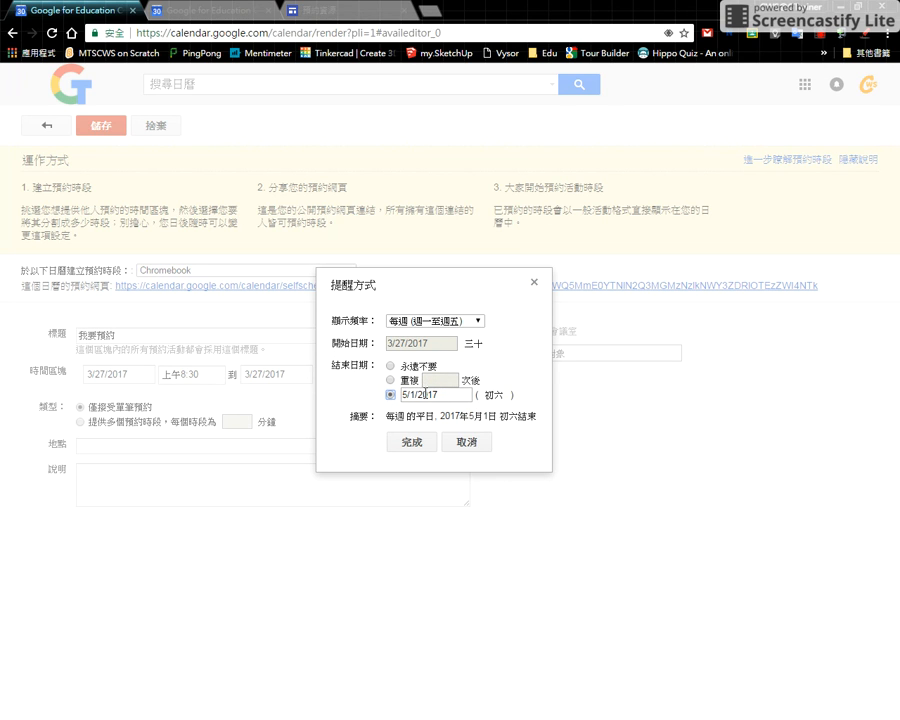
{"action": "left_click", "coordinate": [391, 367]}
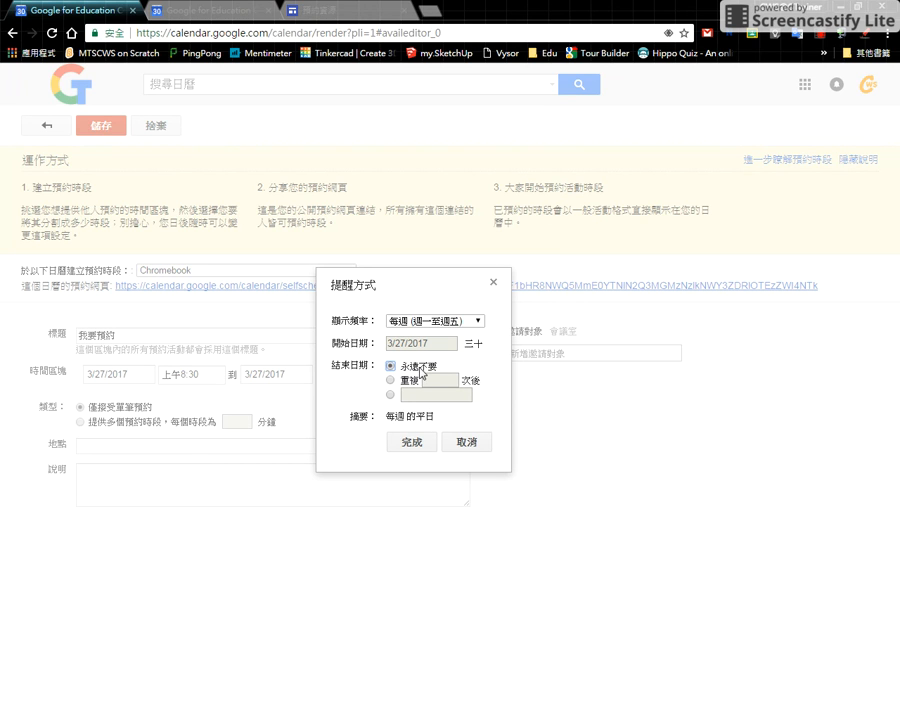
{"action": "left_click", "coordinate": [391, 395]}
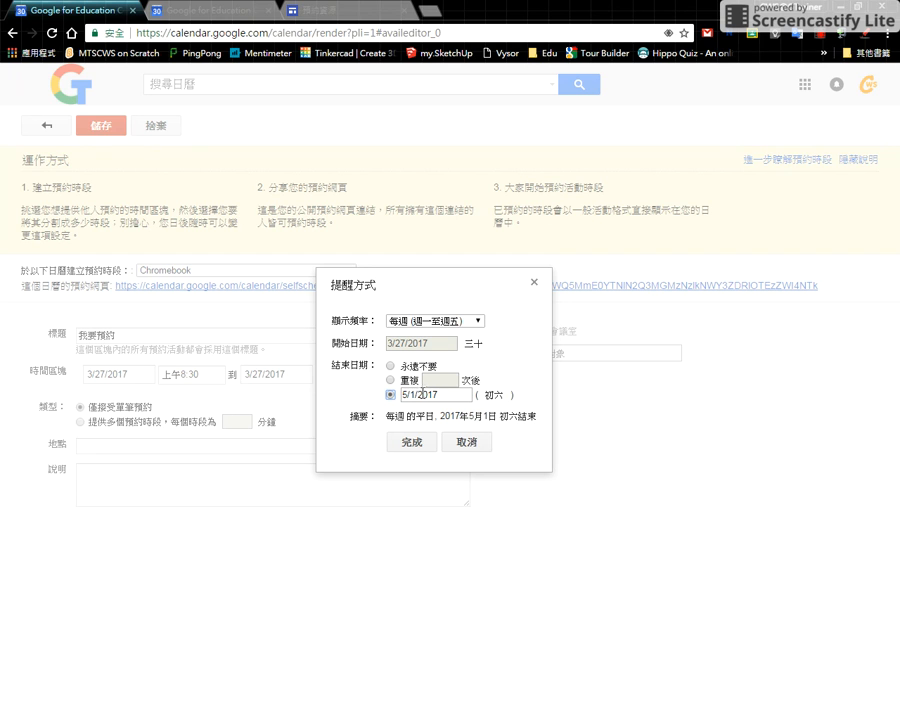
{"action": "left_click", "coordinate": [390, 368]}
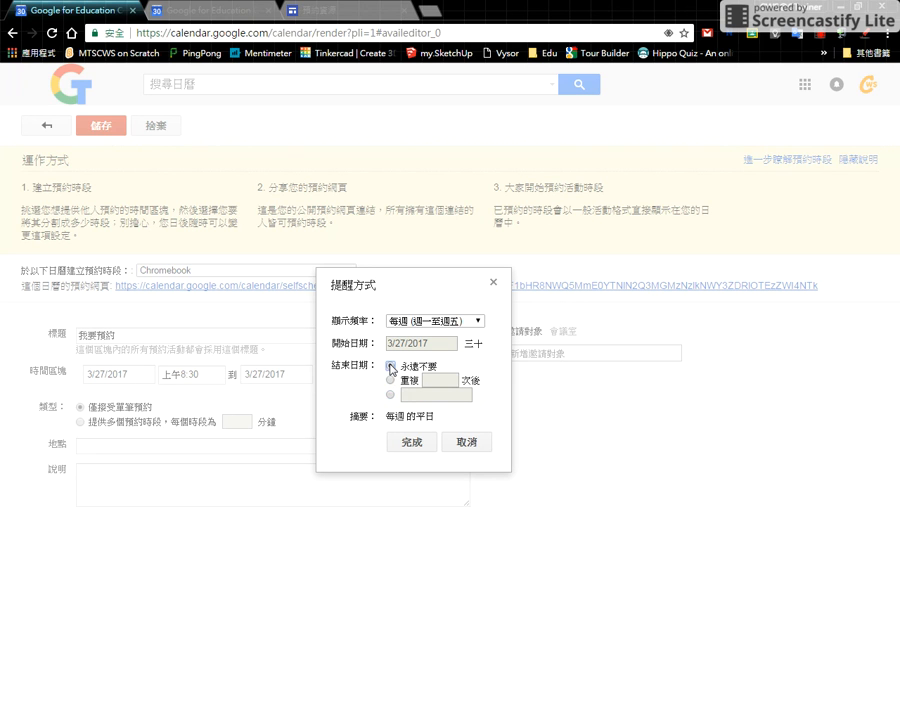
{"action": "left_click", "coordinate": [414, 446]}
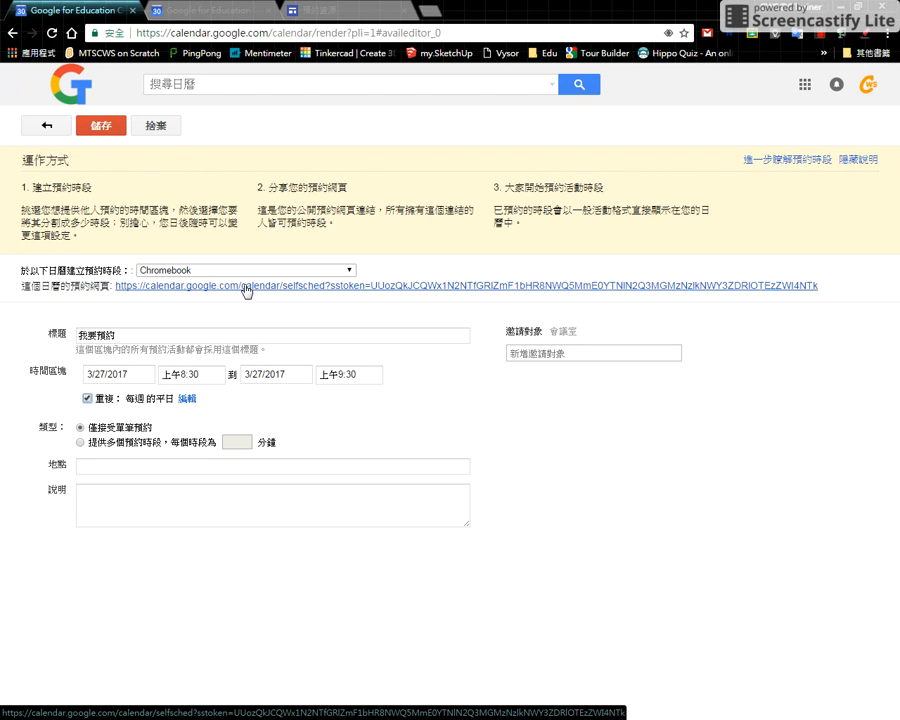
- Open the Chromebook calendar's public booking page in its own tab and save the 我要預約 appointment slot
{"action": "left_click", "coordinate": [206, 289]}
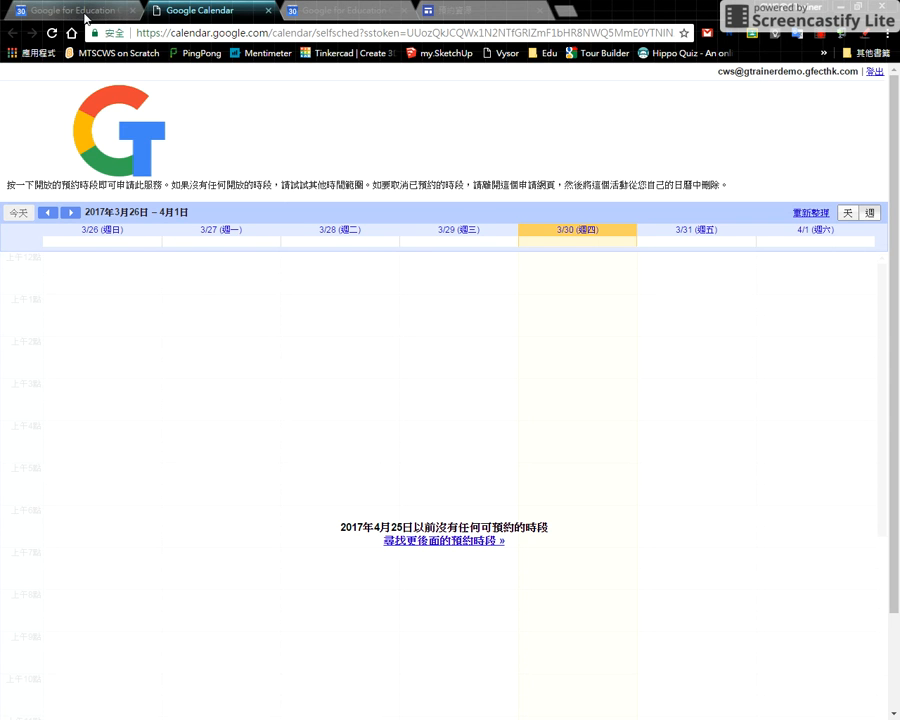
{"action": "left_click", "coordinate": [86, 17]}
{"action": "left_click", "coordinate": [106, 126]}
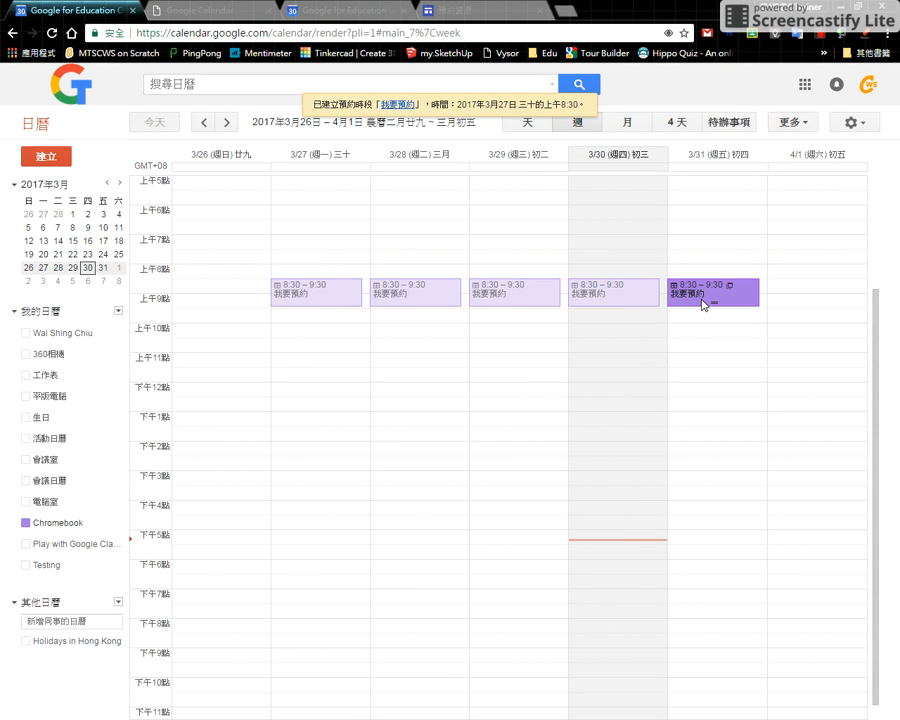
- Reload the booking page to check the published 我要預約 slots, and return to the calendar's week view
{"action": "left_click", "coordinate": [174, 9]}
{"action": "left_click", "coordinate": [51, 34]}
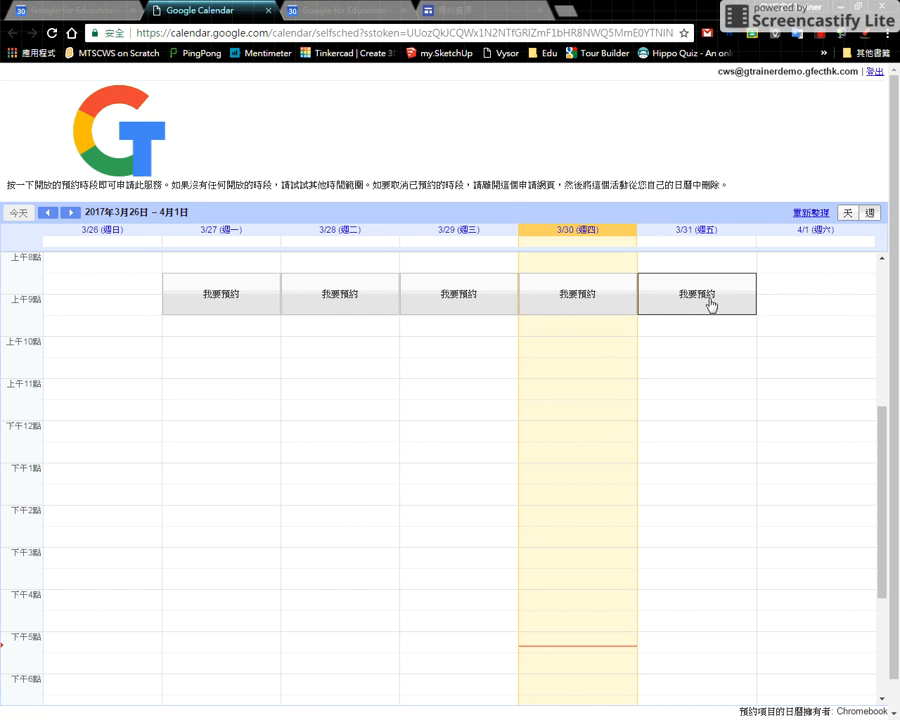
{"action": "left_click", "coordinate": [66, 10]}
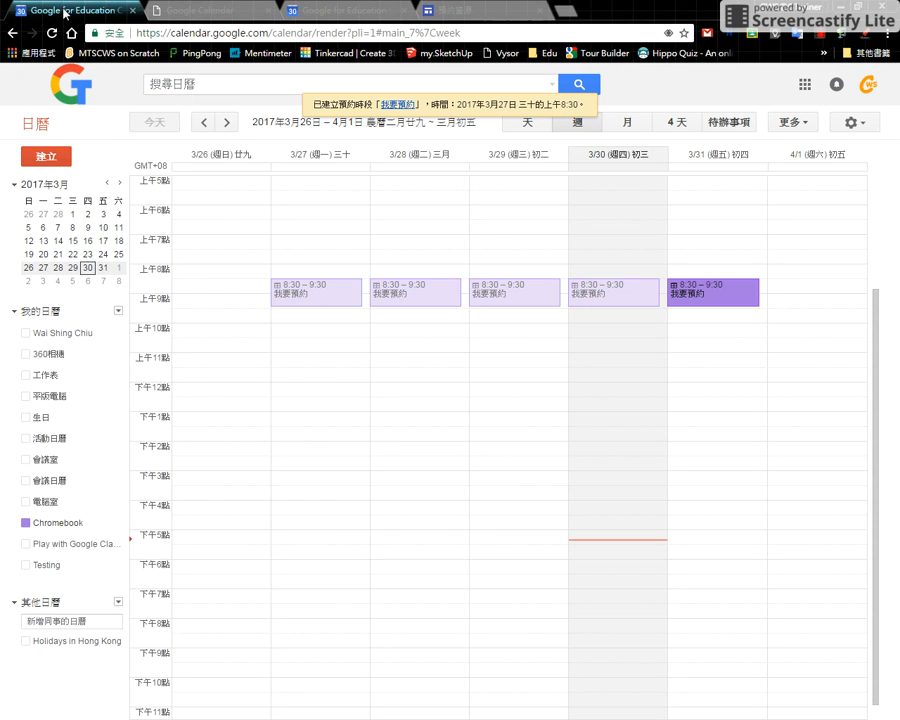
{"action": "left_click", "coordinate": [343, 321]}
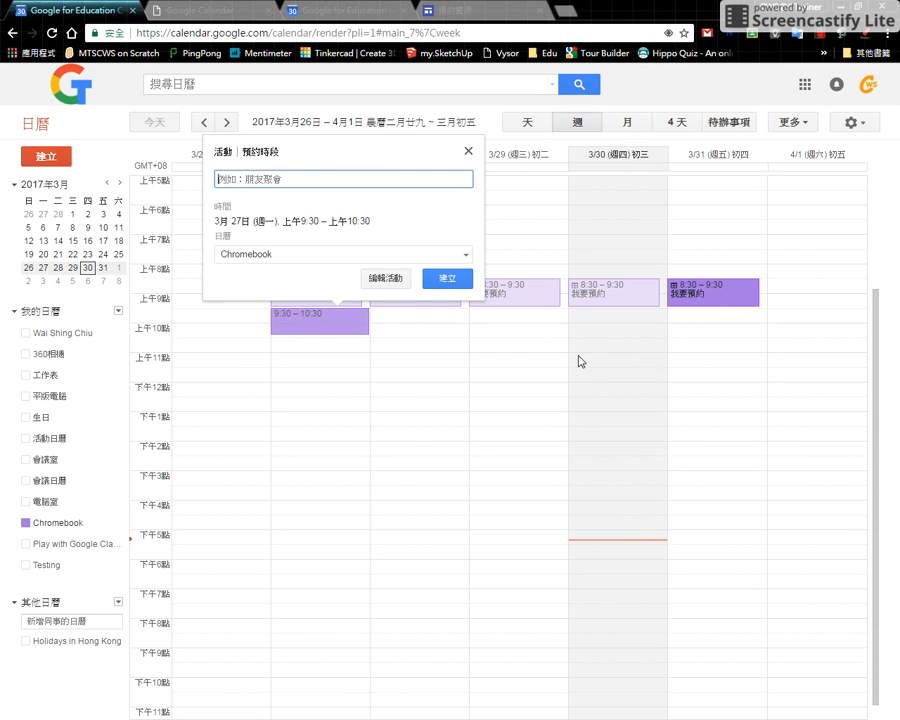
- Switch to the booking page signed in with the other account and open the Tuesday 3/28 8:30 am slot for booking
{"action": "key", "text": "alt+Tab"}
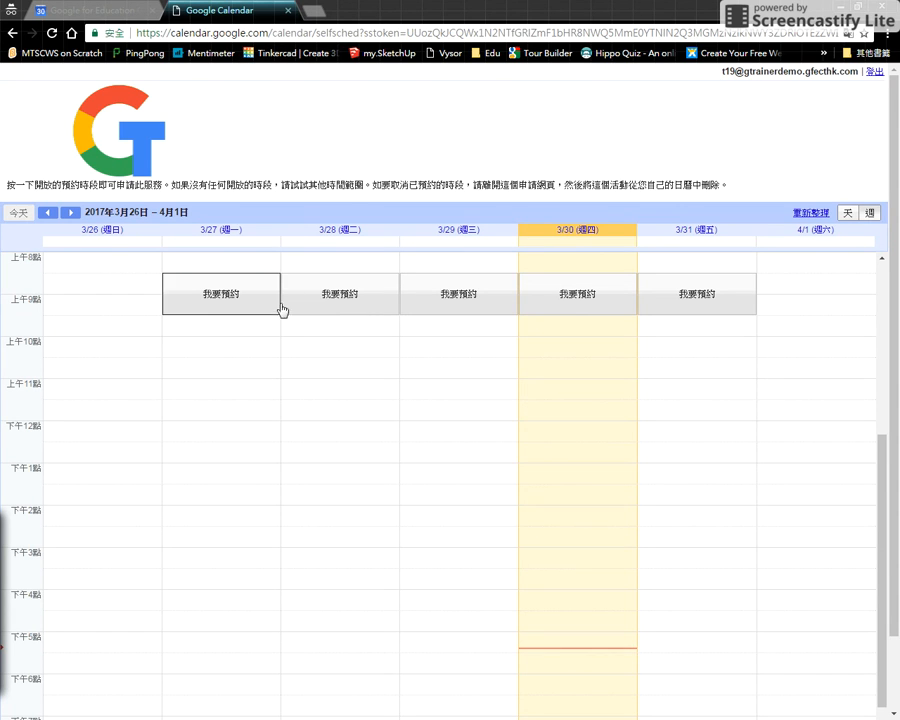
{"action": "left_click", "coordinate": [357, 303]}
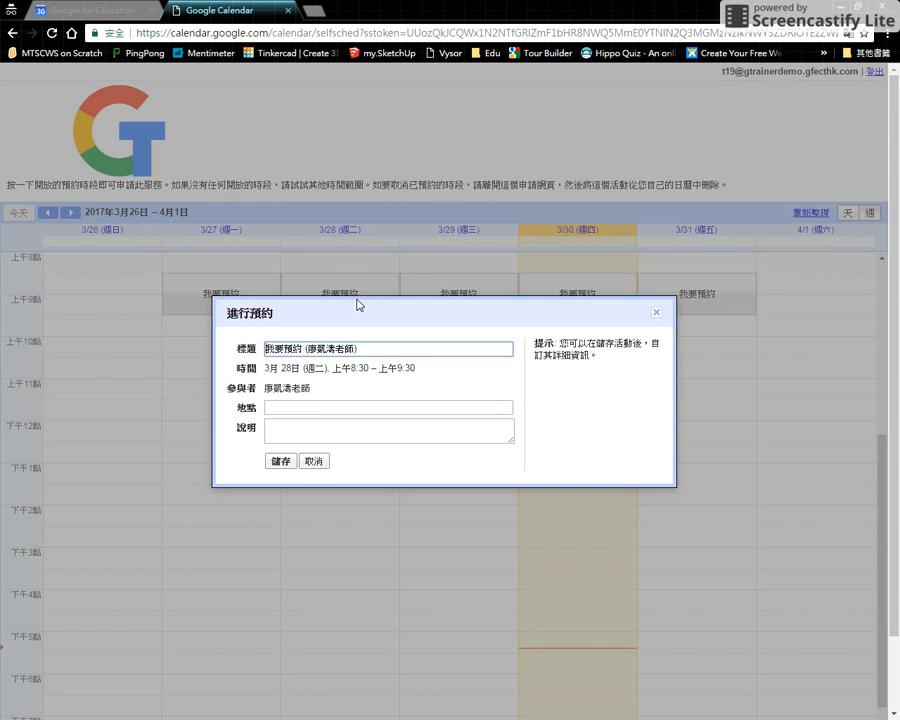
{"action": "left_click_drag", "start_coordinate": [357, 348], "coordinate": [311, 343]}
- Enter S2A as the booking's description (說明) and leave its location (地點) blank
{"action": "left_click", "coordinate": [301, 409]}
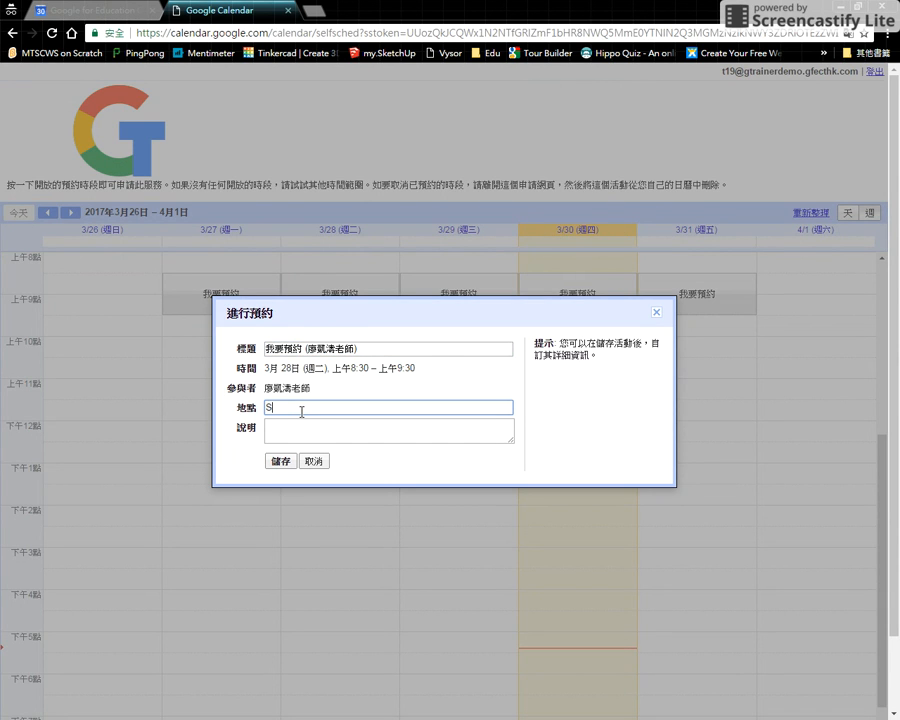
{"action": "left_click", "coordinate": [300, 427]}
{"action": "left_click", "coordinate": [299, 407]}
{"action": "left_click", "coordinate": [286, 429]}
{"action": "type", "text": "S2A"}
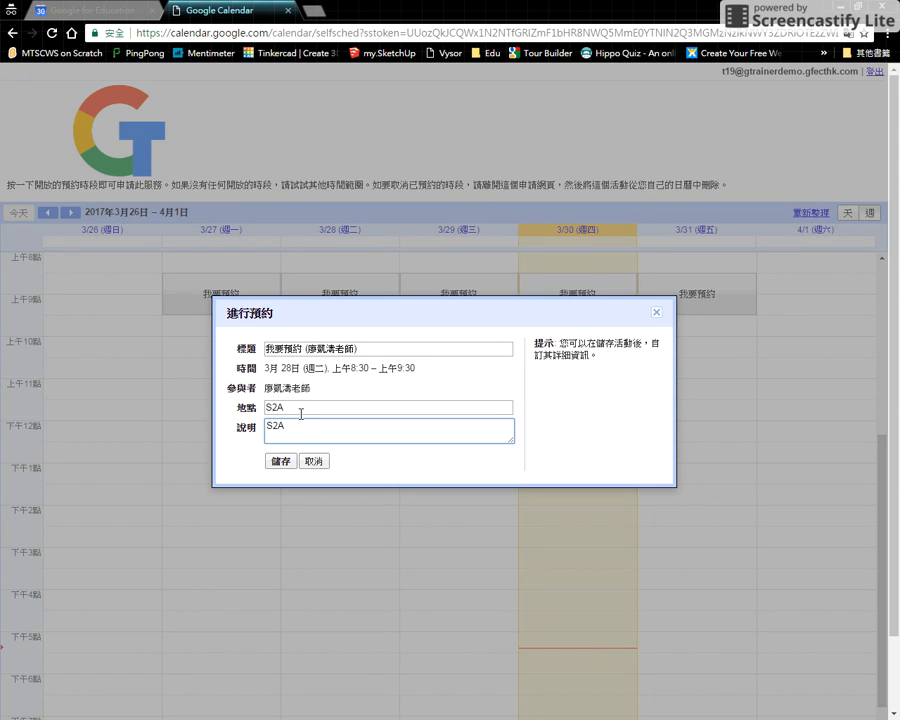
{"action": "left_click_drag", "start_coordinate": [300, 413], "coordinate": [248, 407]}
{"action": "key", "text": "BackSpace"}
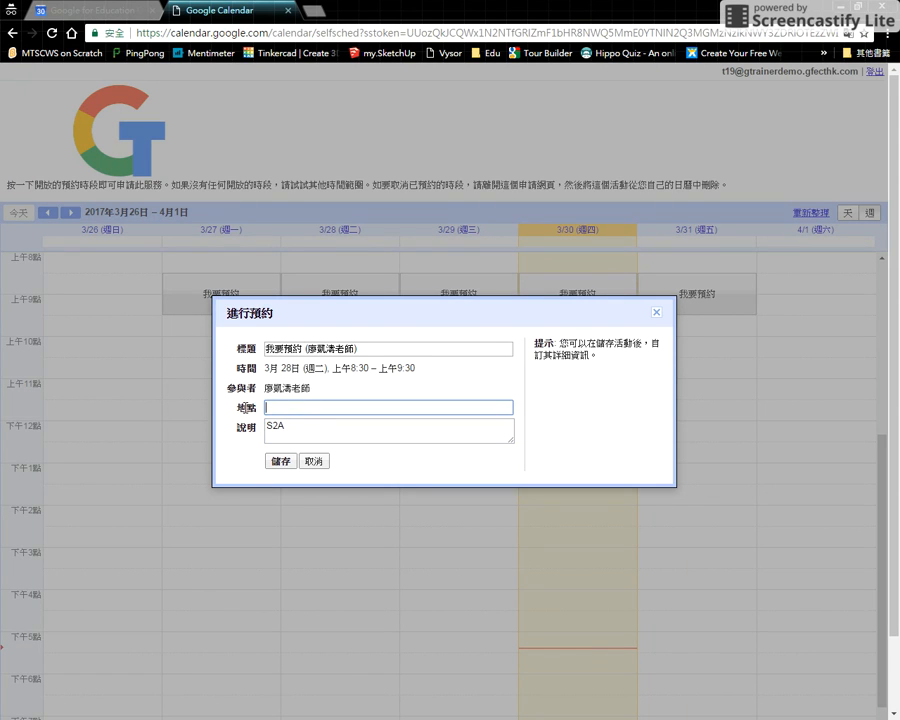
- Save the Tuesday 3/28 booking, review its event details in Google Calendar, and return to the booking page
{"action": "left_click", "coordinate": [286, 463]}
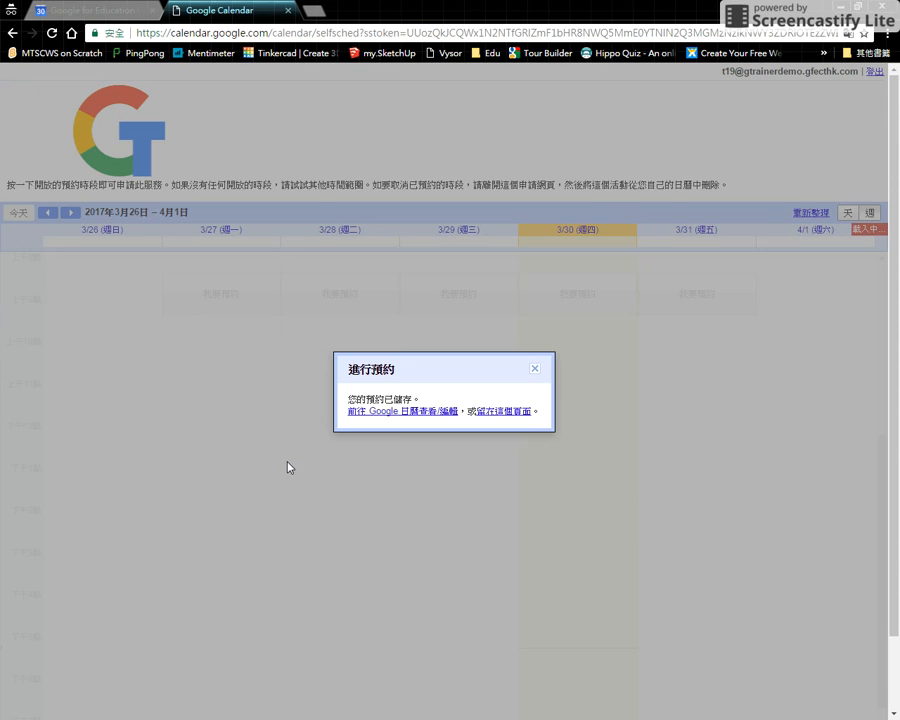
{"action": "left_click", "coordinate": [404, 418]}
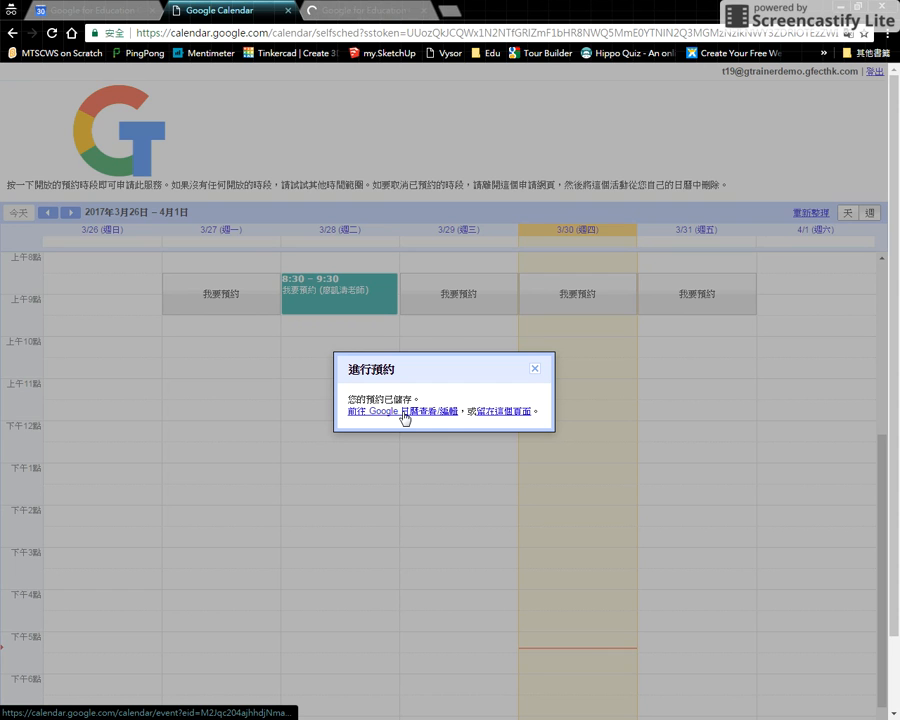
{"action": "left_click", "coordinate": [502, 412]}
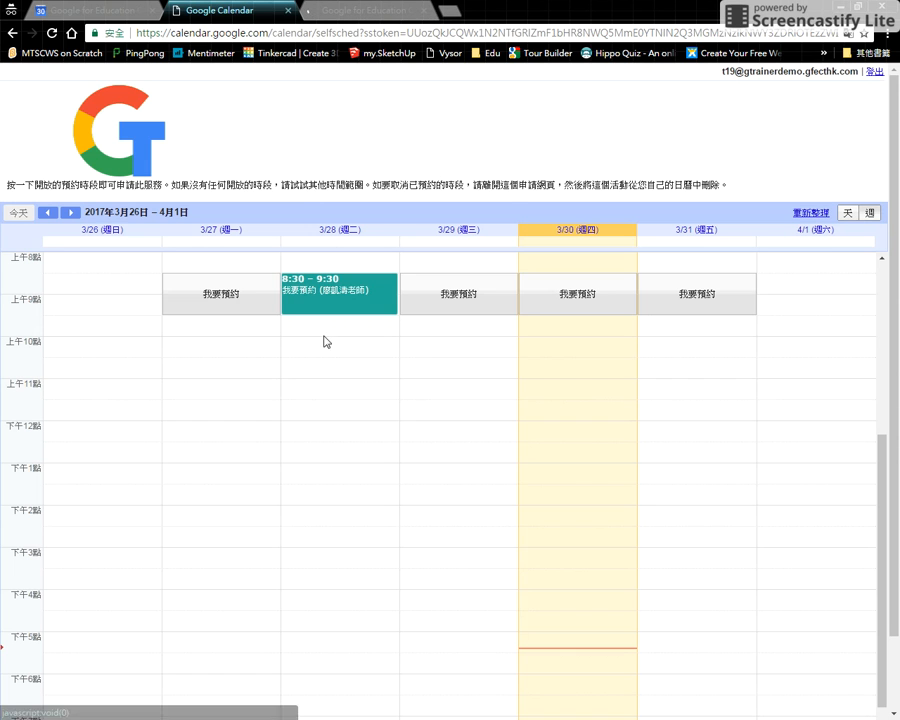
{"action": "left_click", "coordinate": [377, 14]}
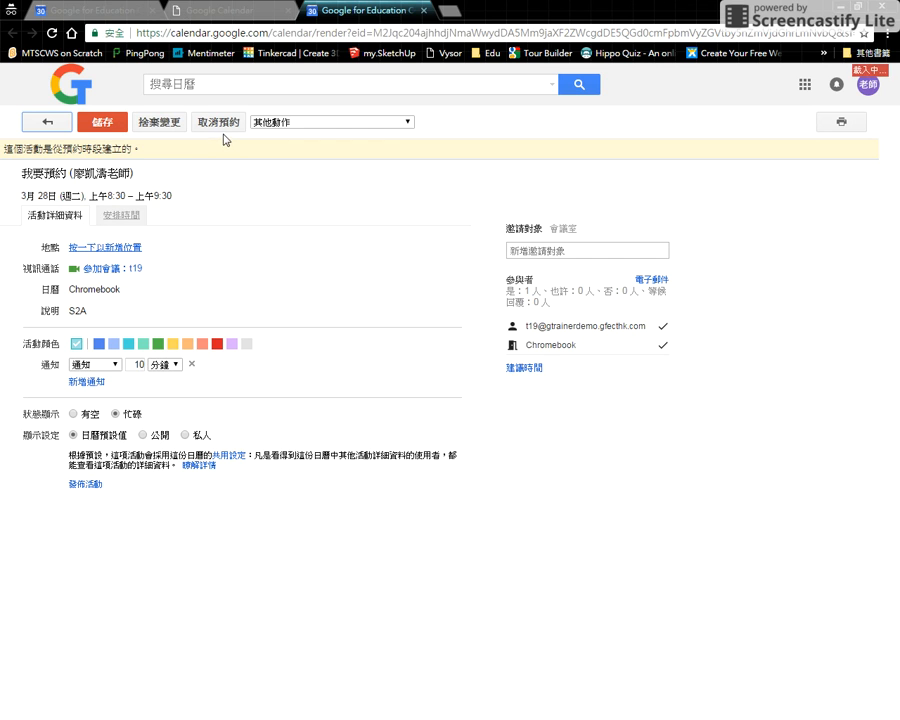
{"action": "left_click", "coordinate": [201, 12]}
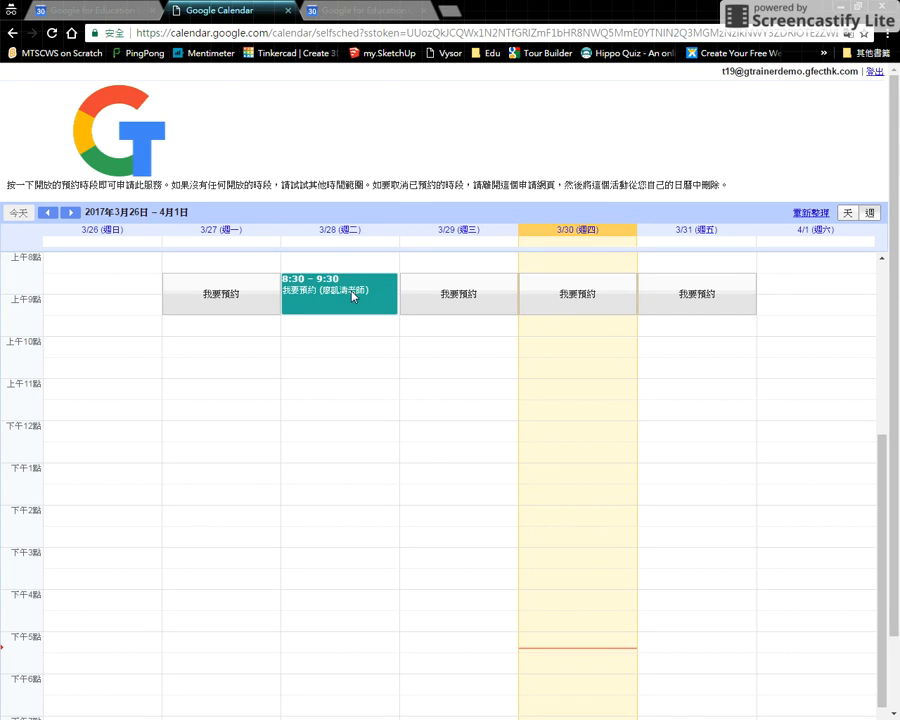
- Switch to the calendar owner's account and check the Chromebook bookings in the week calendar and on the booking page
{"action": "key", "text": "alt+Tab"}
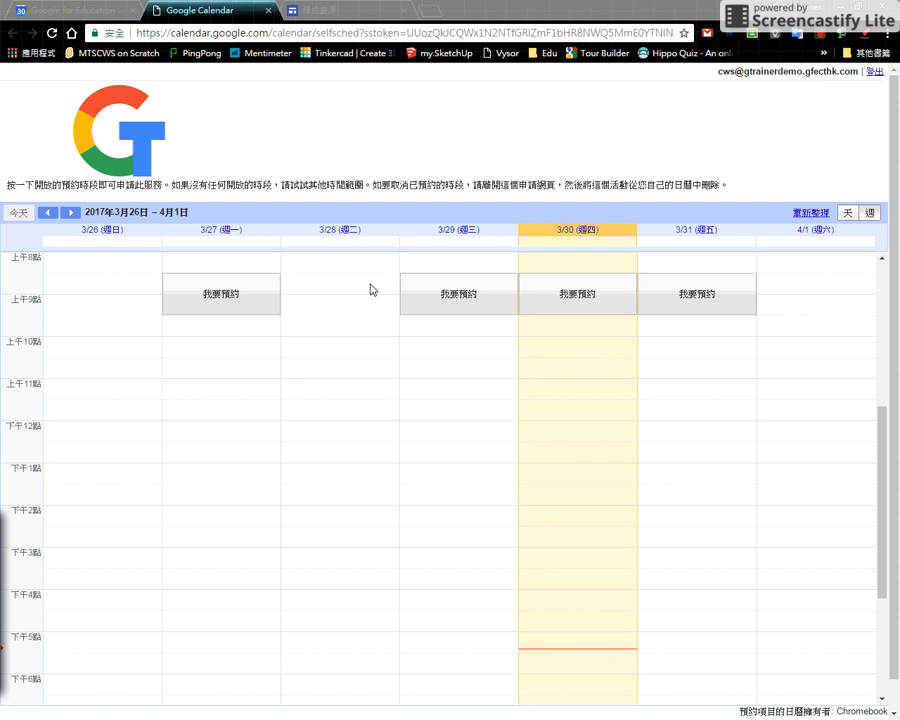
{"action": "left_click", "coordinate": [105, 9]}
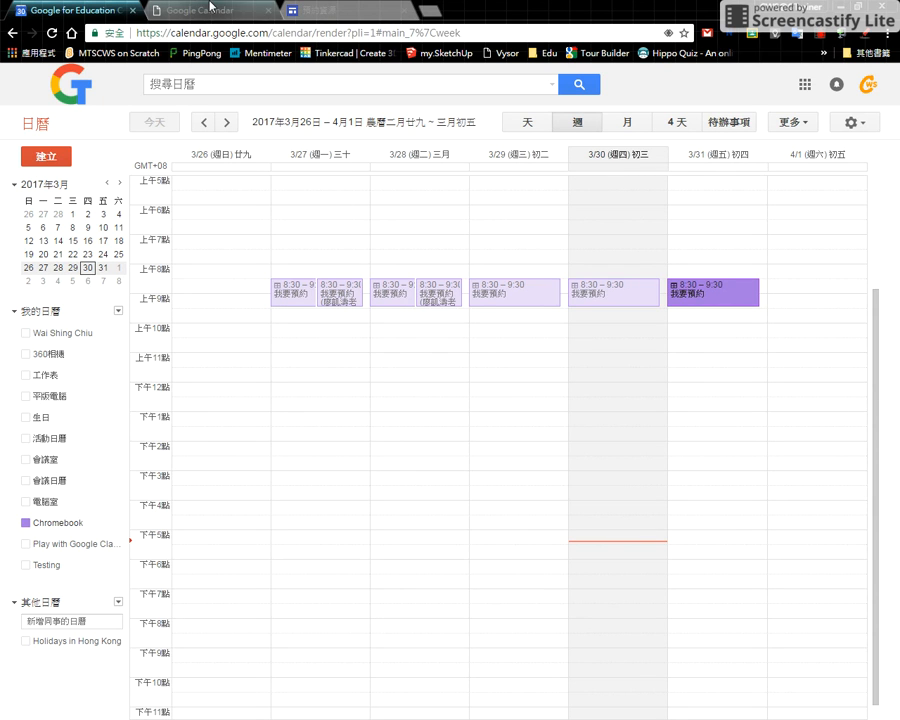
{"action": "left_click", "coordinate": [203, 8]}
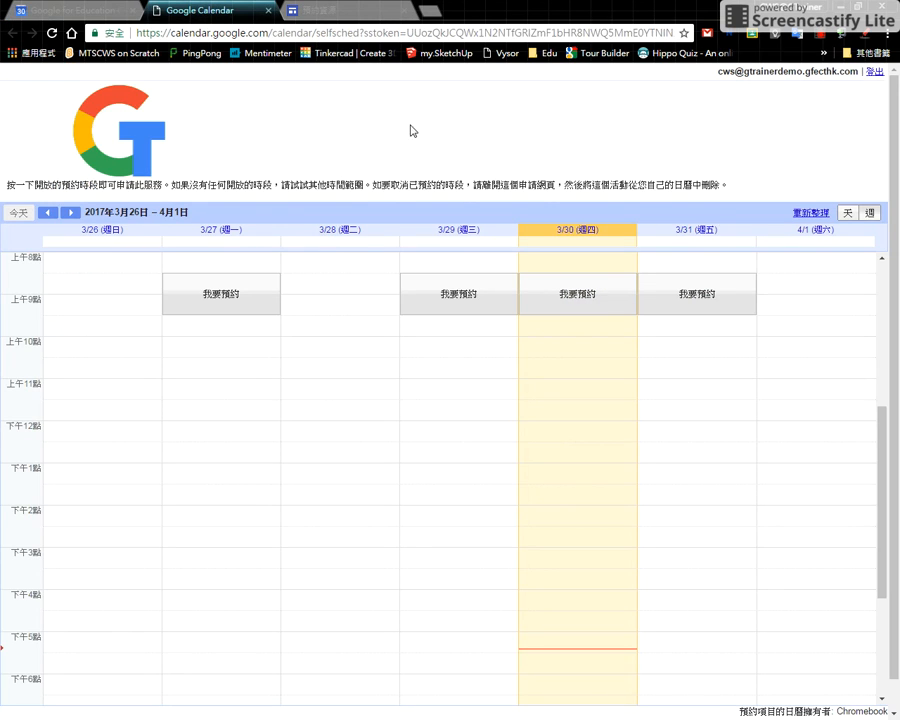
- Switch to the 預約資源 site in Google Sites and view the list of calendars available for embedding without inserting one
{"action": "left_click", "coordinate": [313, 9]}
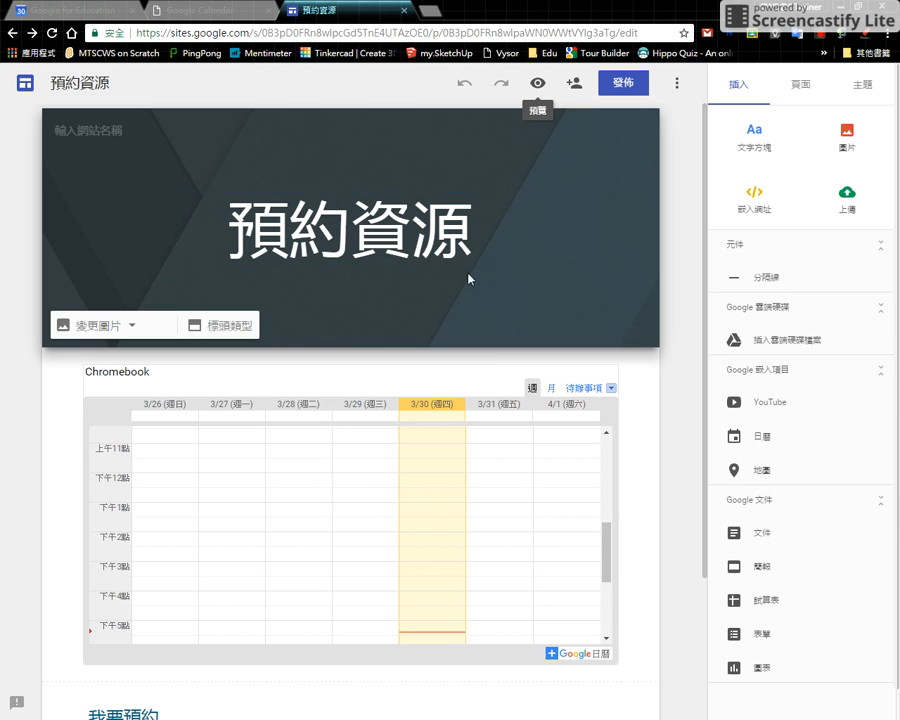
{"action": "scroll", "coordinate": [327, 390], "scroll_direction": "down", "scroll_amount": 1}
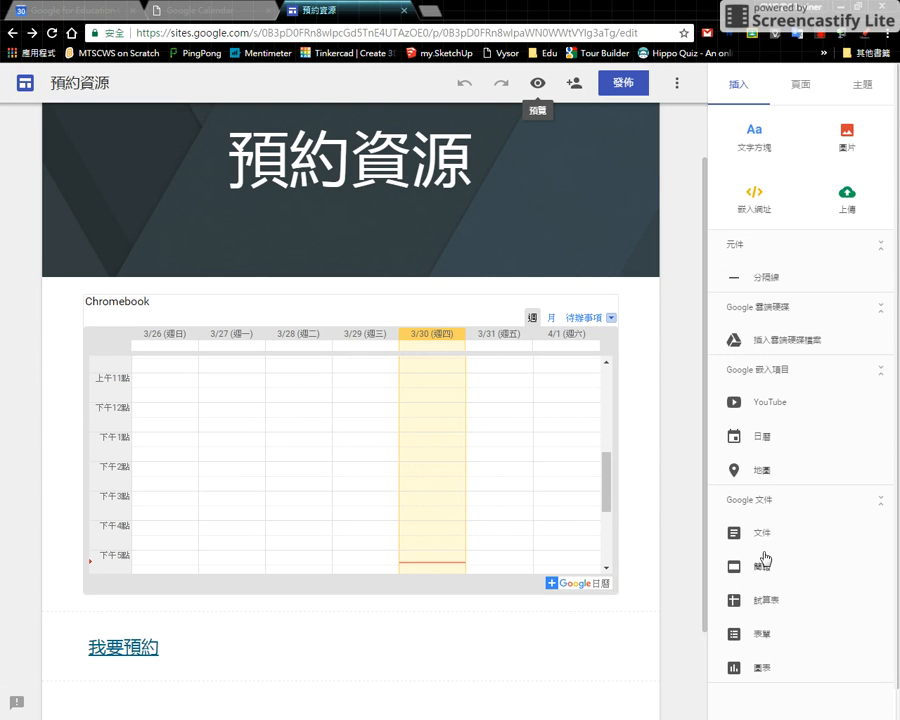
{"action": "left_click", "coordinate": [760, 440]}
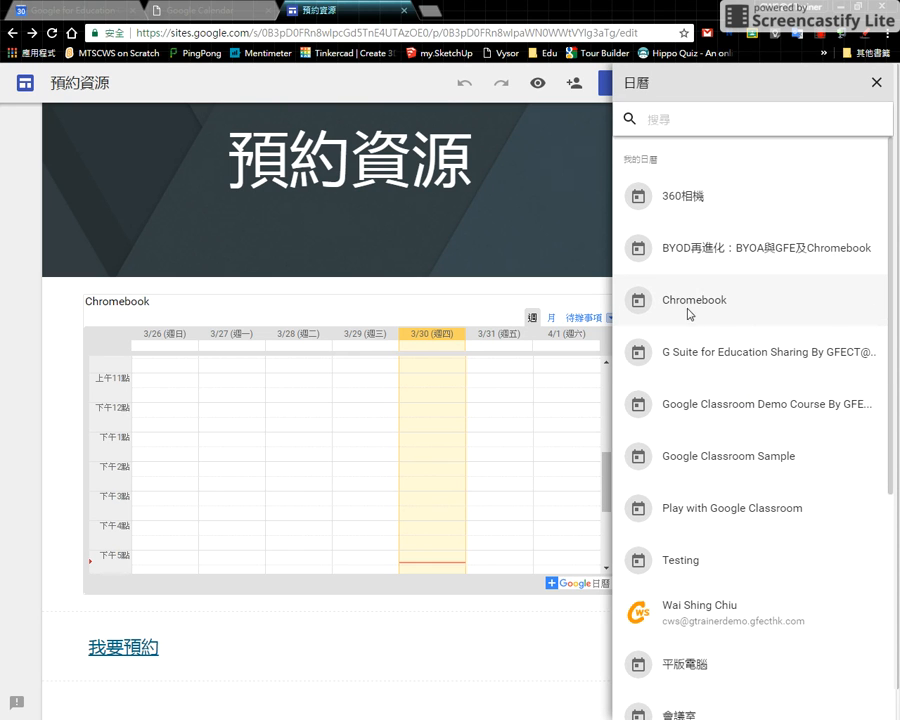
{"action": "left_click", "coordinate": [440, 396]}
{"action": "left_click", "coordinate": [876, 82]}
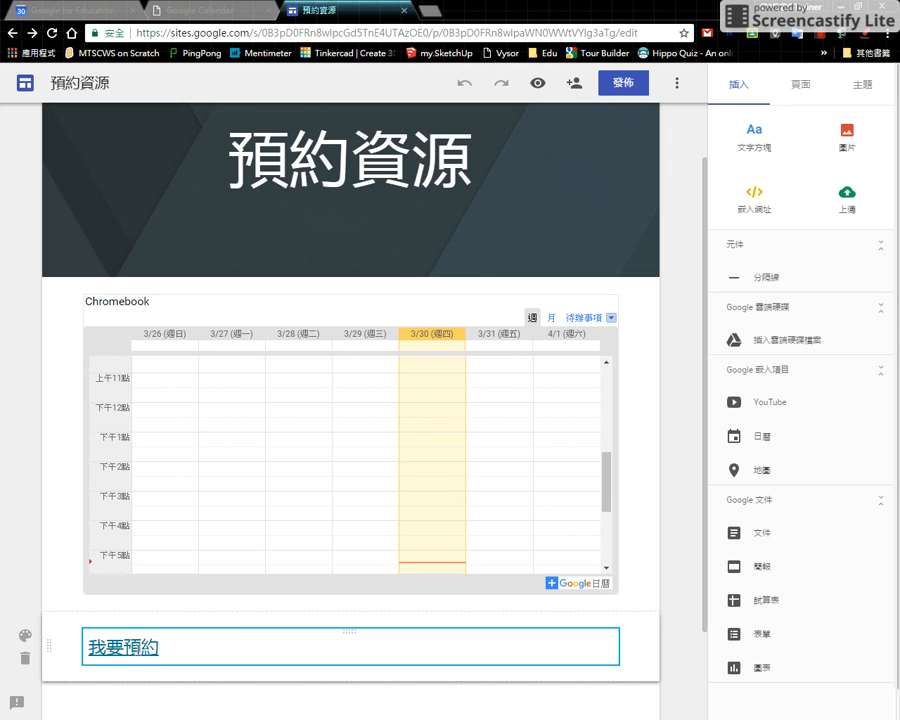
- Follow the link attached to the 我要預約 text to the booking page and return to the site editor
{"action": "left_click", "coordinate": [157, 647]}
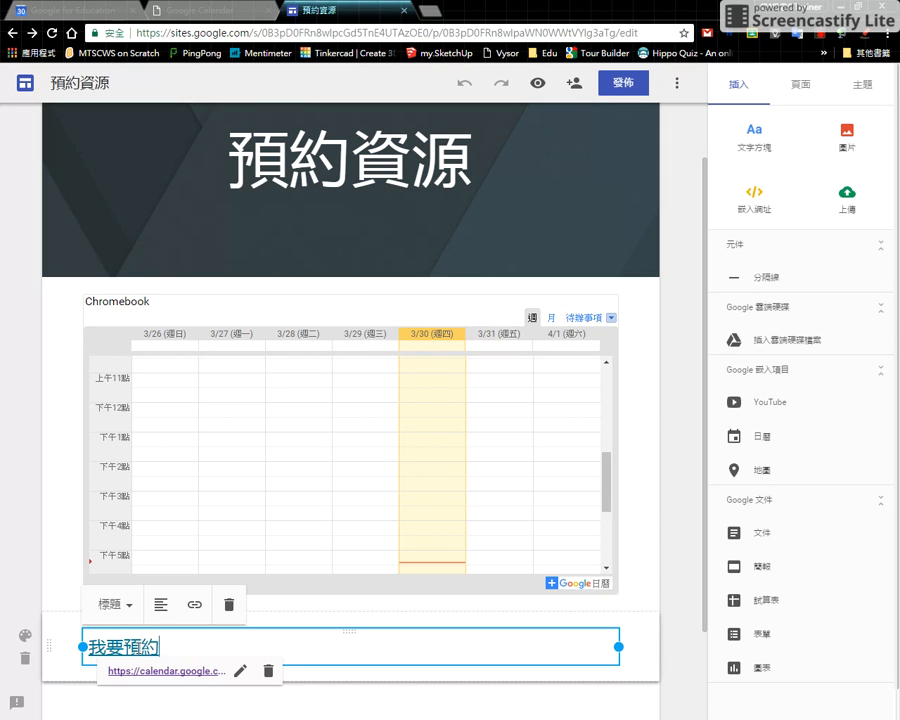
{"action": "left_click", "coordinate": [155, 671]}
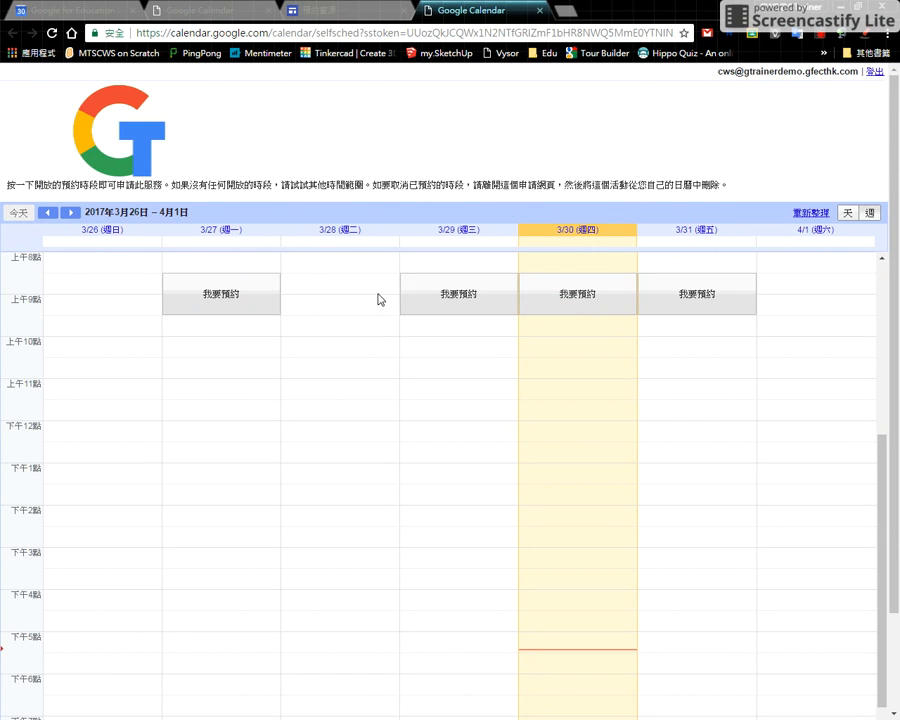
{"action": "left_click", "coordinate": [340, 10]}
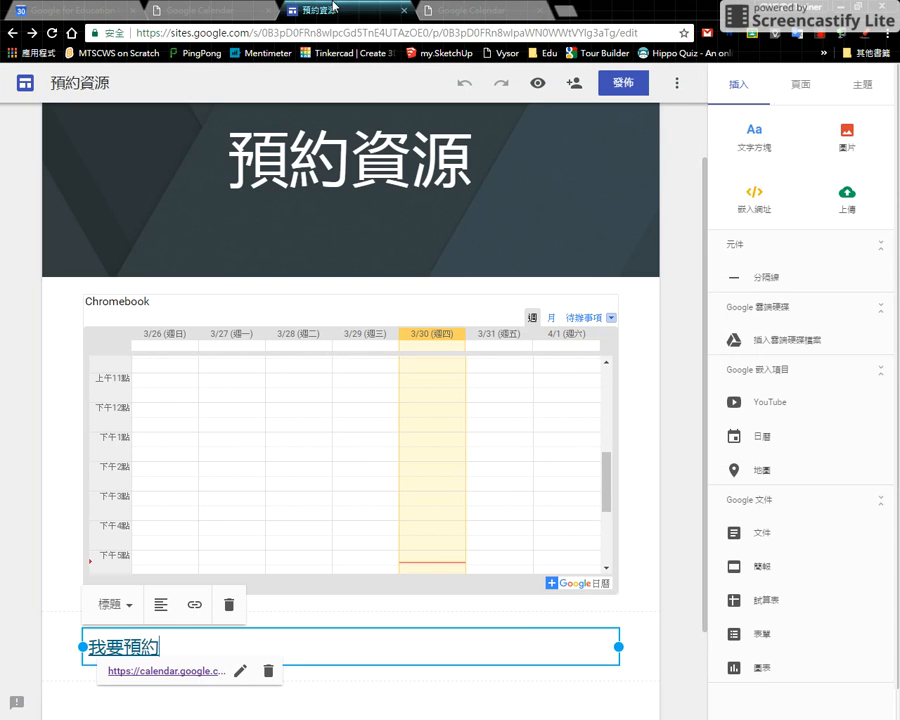
- Preview the 預約資源 site, check the embedded Chromebook calendar, test the 我要預約 link, and return to the preview
{"action": "left_click", "coordinate": [543, 86]}
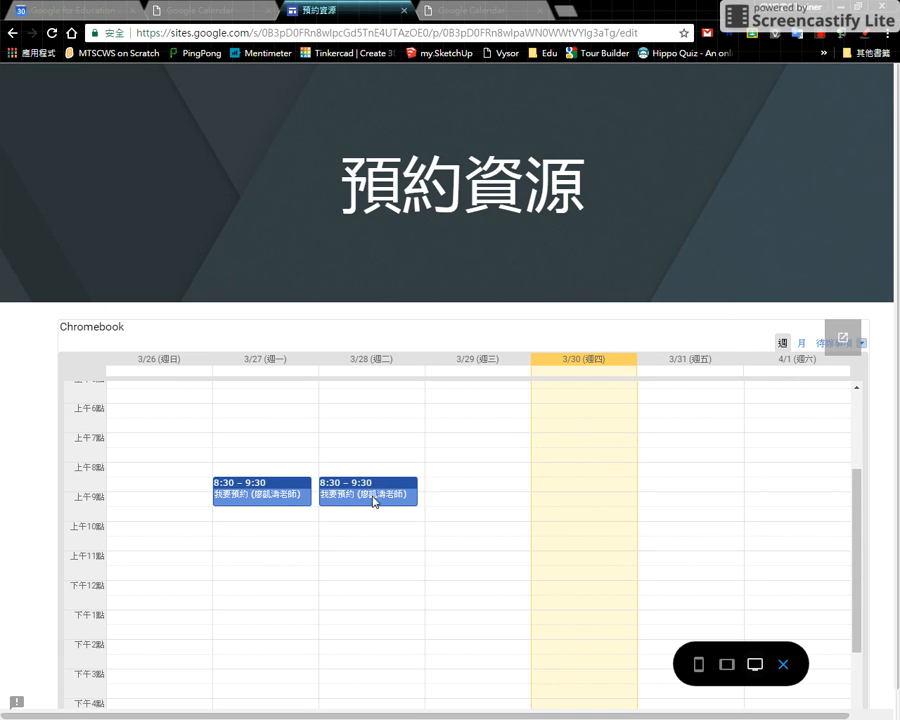
{"action": "scroll", "coordinate": [395, 494], "scroll_direction": "down", "scroll_amount": 5}
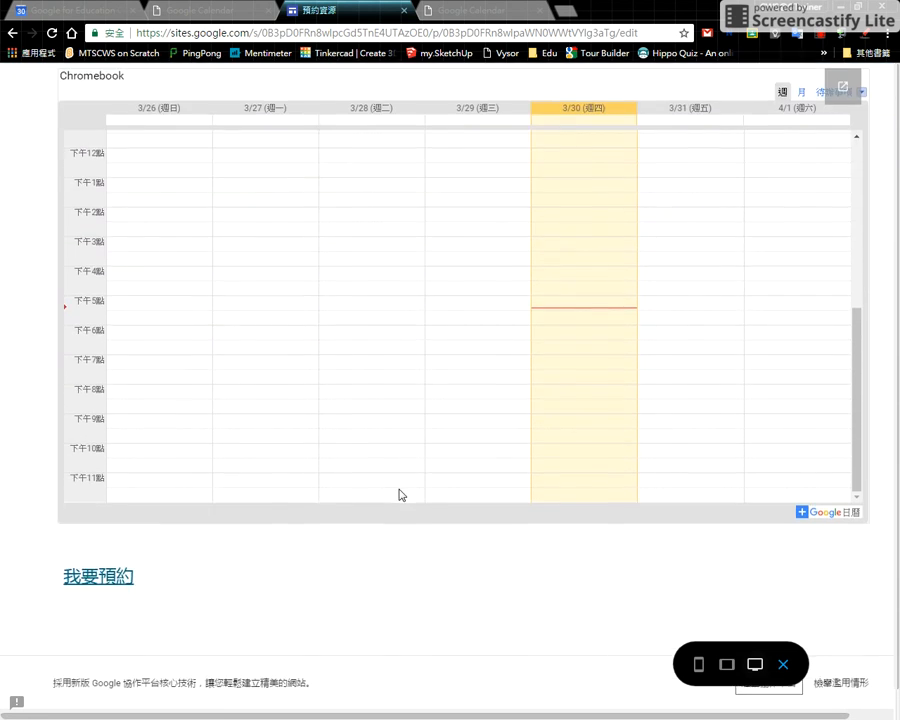
{"action": "left_click", "coordinate": [124, 545]}
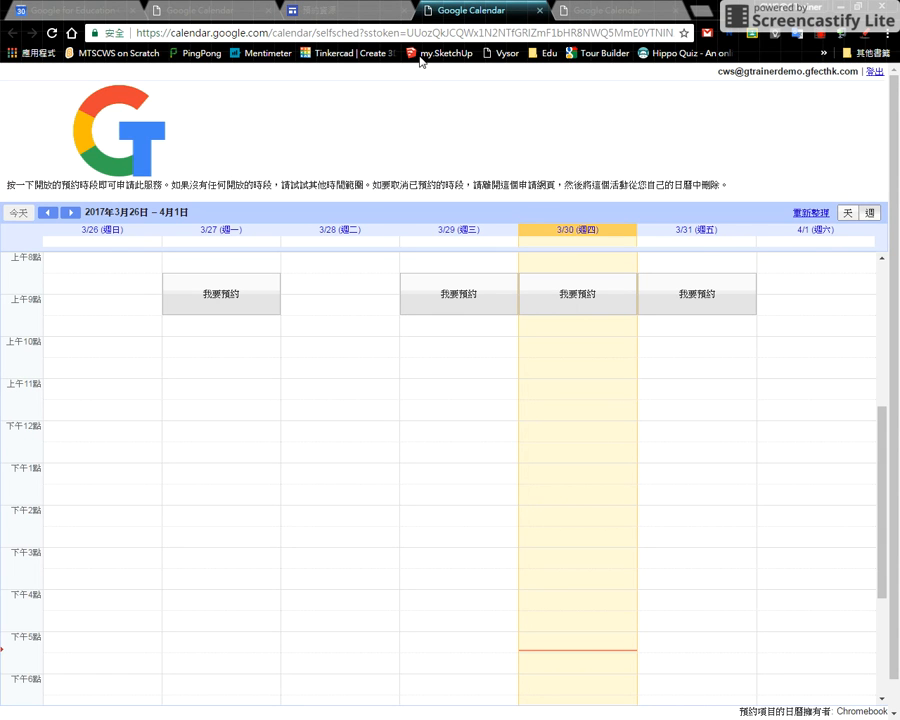
{"action": "left_click", "coordinate": [357, 12]}
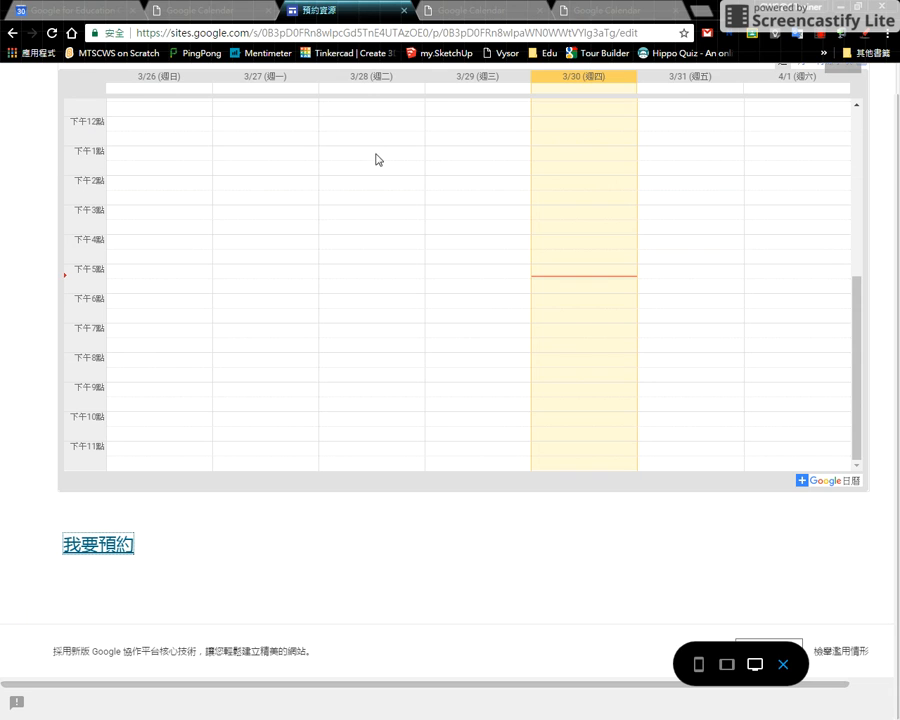